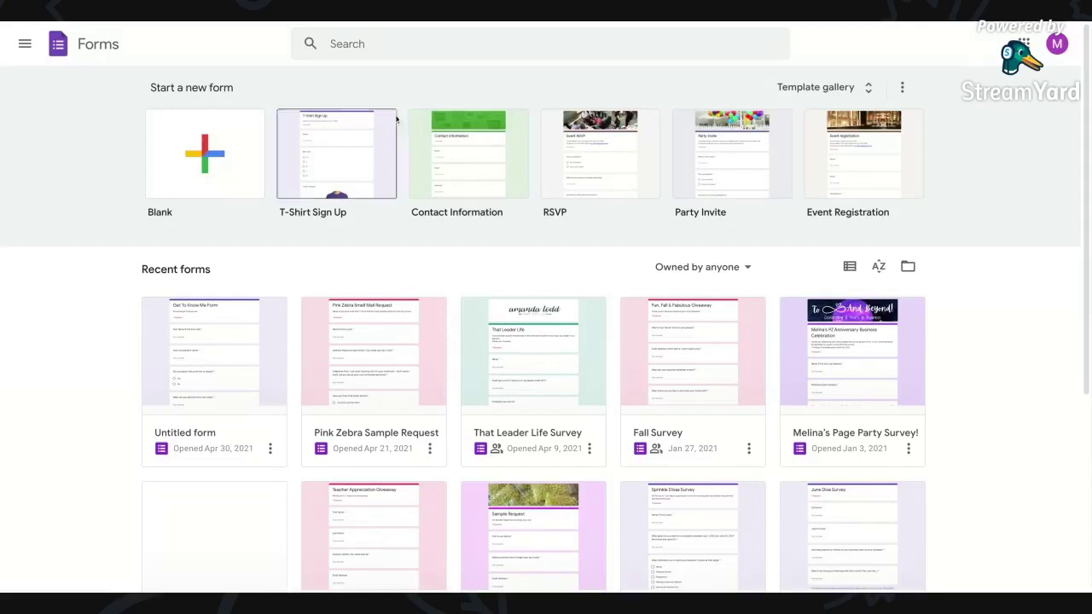
Open the existing Pink Zebra Sample Request form and scroll through its questions.
left_click(383, 435)
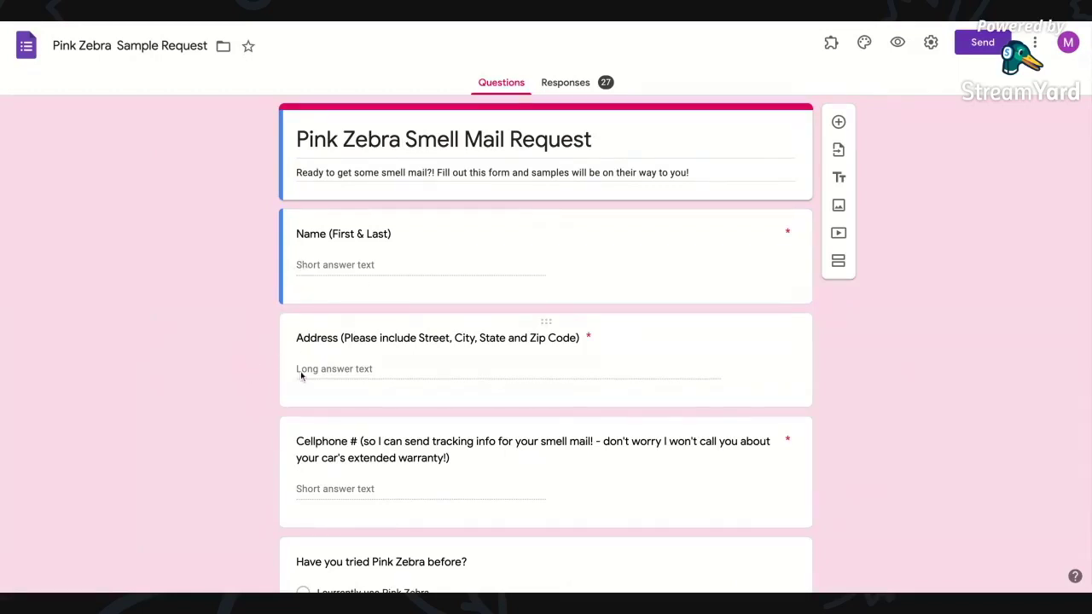
scroll(227, 376, "down", 2)
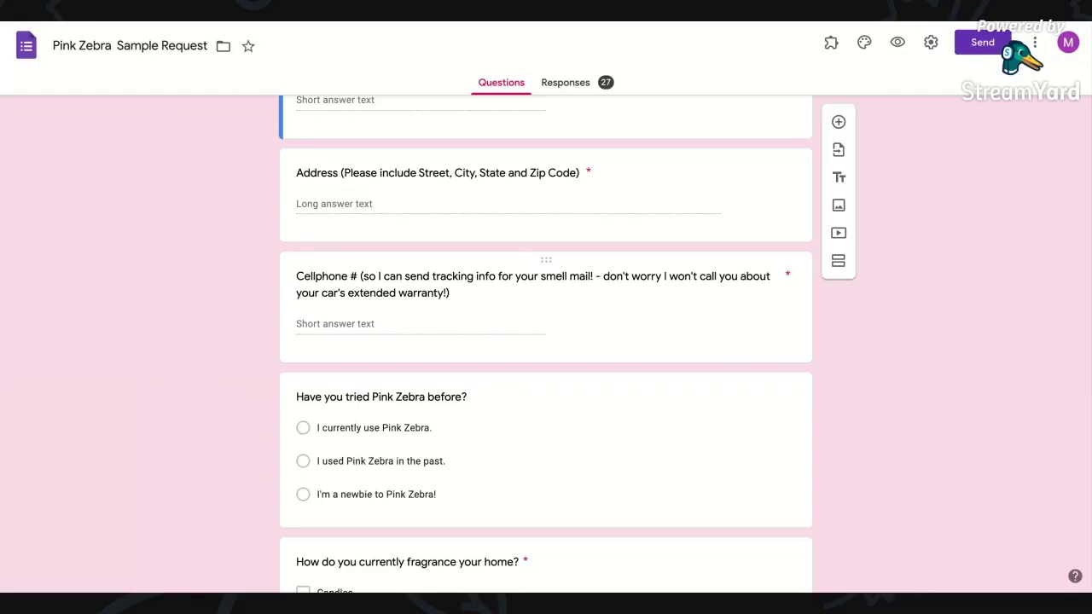
scroll(407, 216, "down", 3)
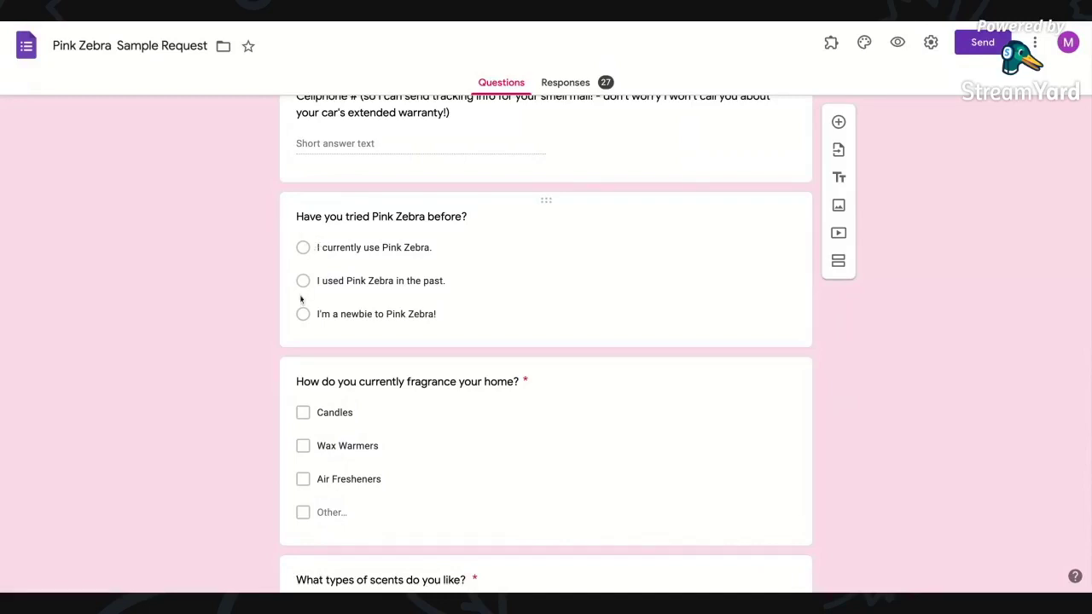
scroll(538, 276, "down", 3)
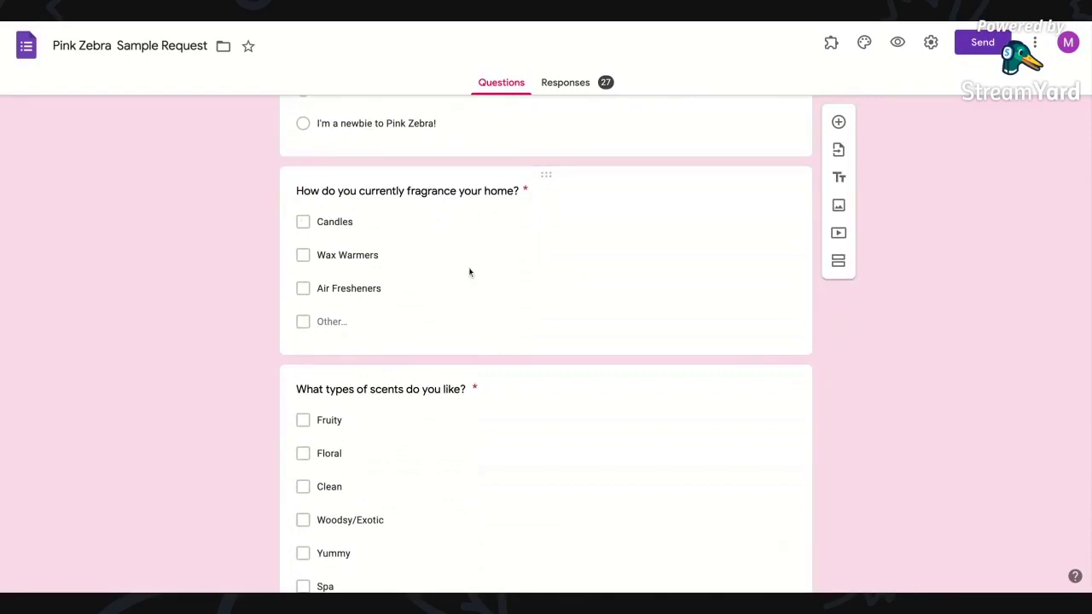
scroll(469, 273, "down", 3)
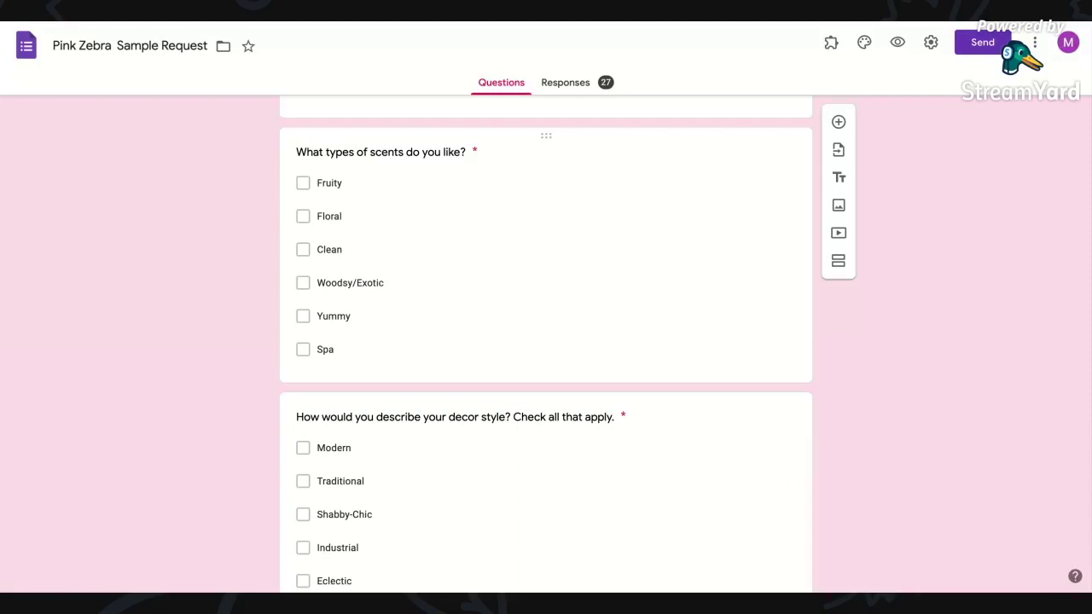
scroll(545, 341, "down", 3)
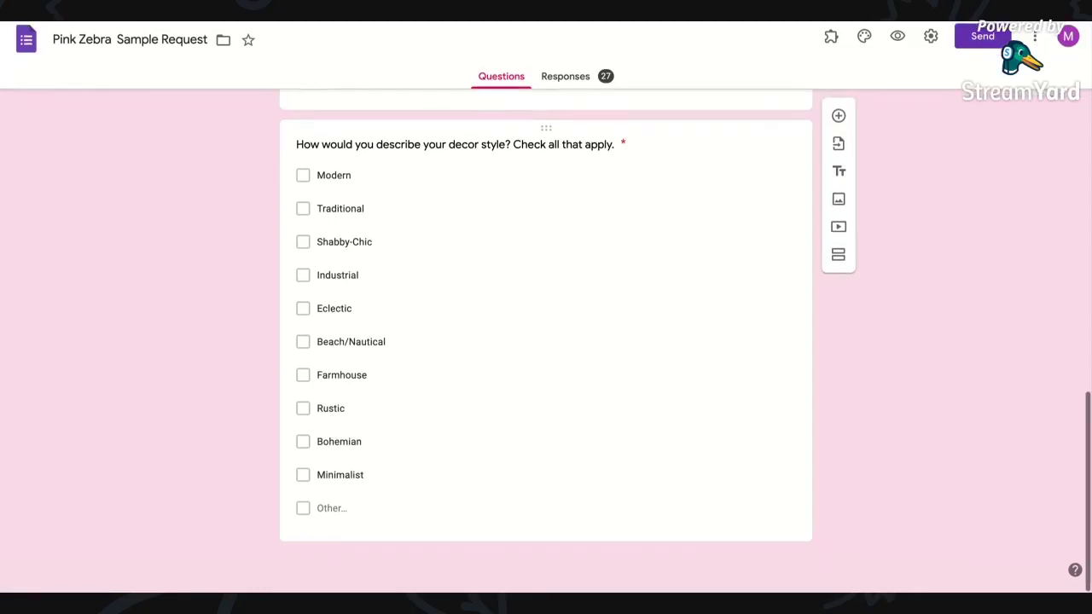
scroll(546, 341, "up", 10)
scroll(546, 341, "up", 3)
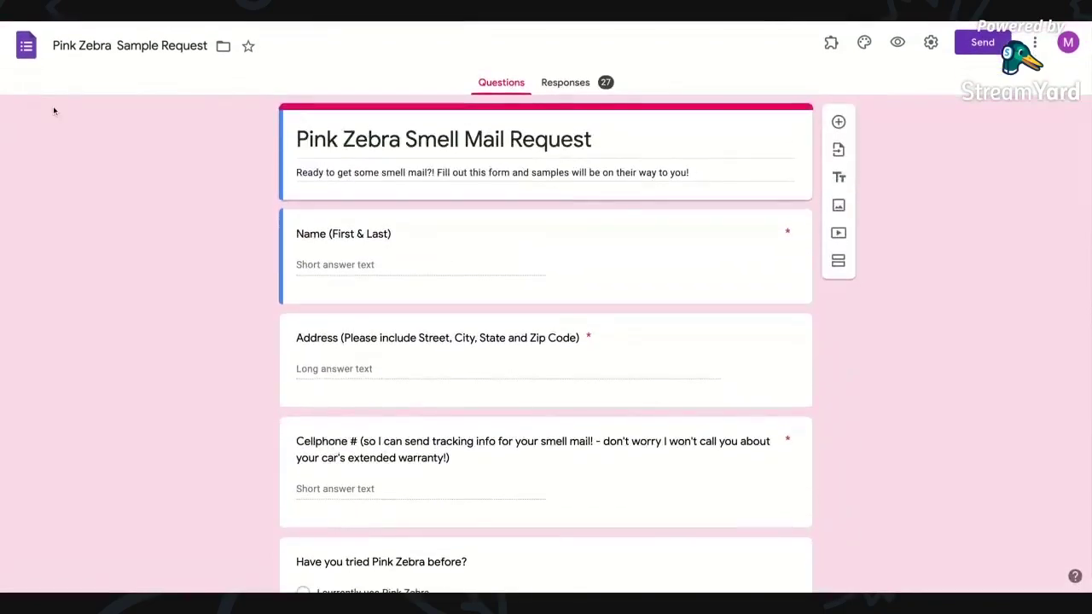
Back on the Forms home page, create a blank form and glance at its theme options.
left_click(26, 49)
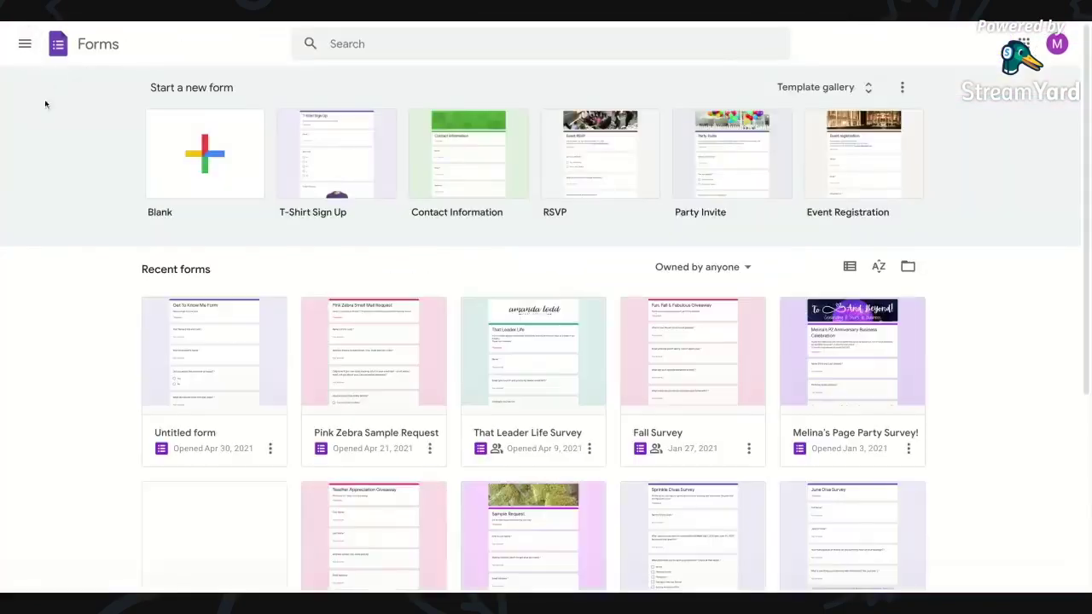
left_click(202, 154)
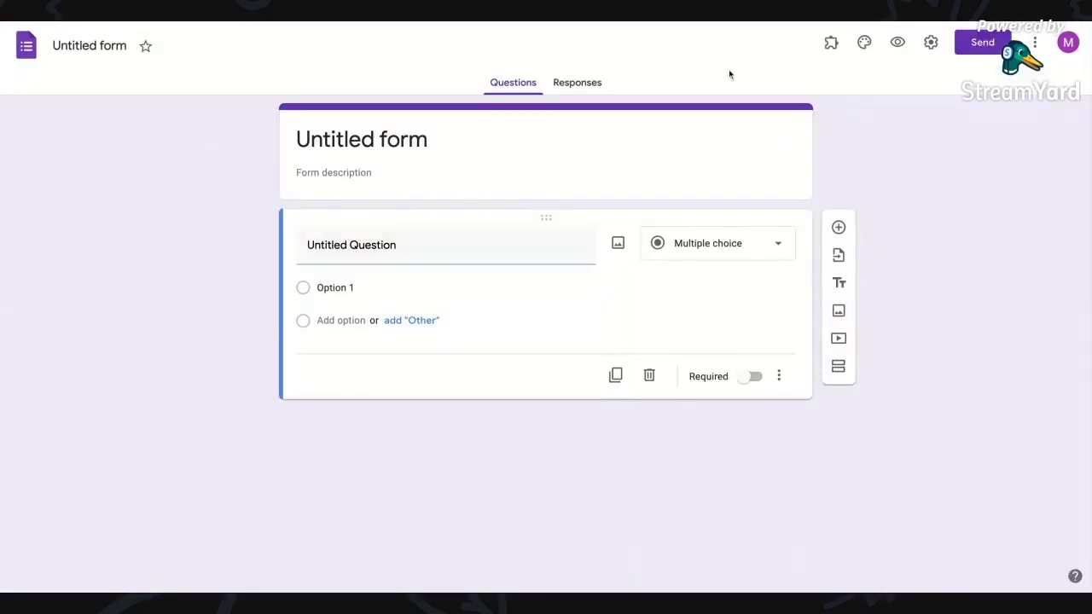
left_click(864, 42)
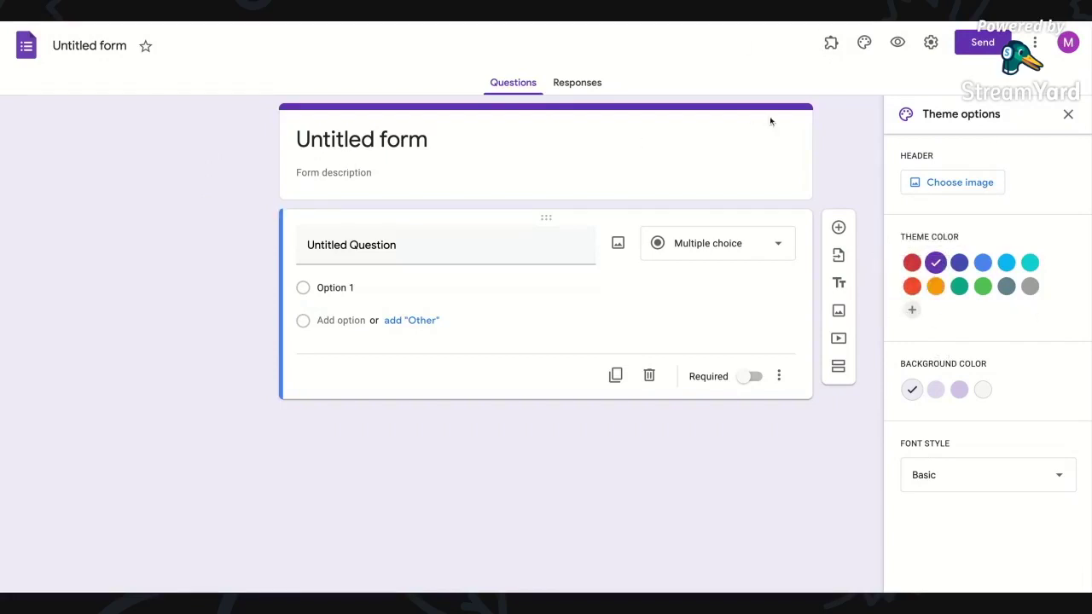
left_click(1067, 114)
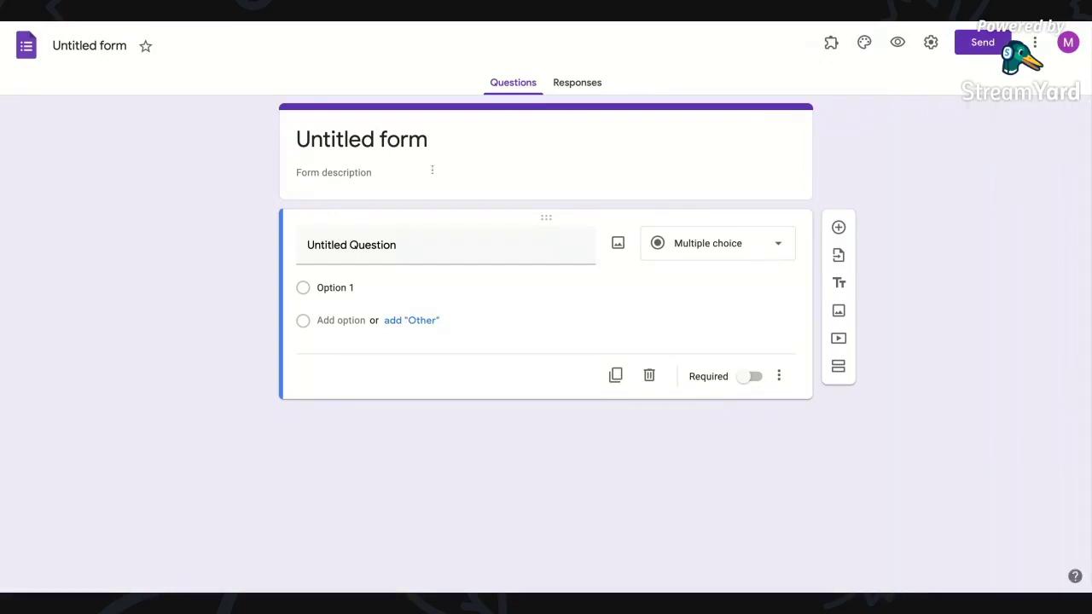
left_click(435, 142)
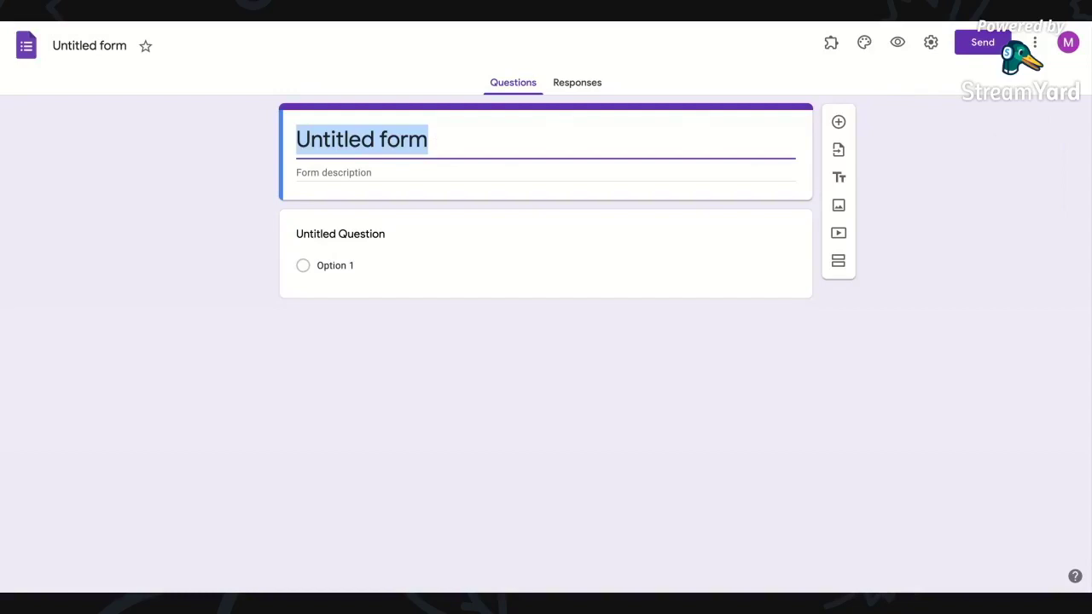
Enter title 'Test Pink Zebra Sample Request' and description 'Fill this out to receive smell mail!'.
type("Test")
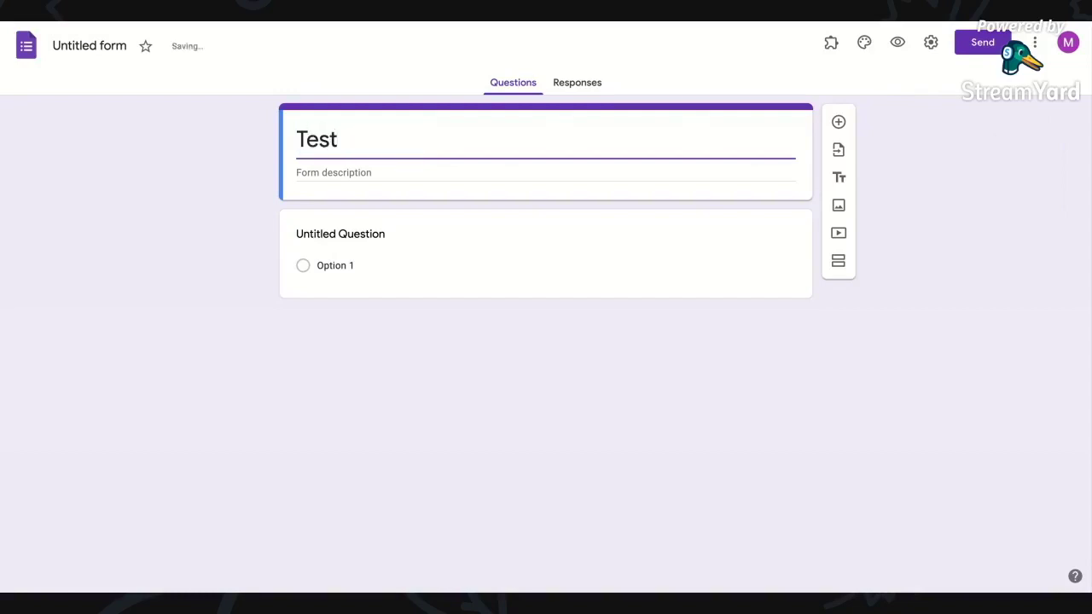
type(" Pi")
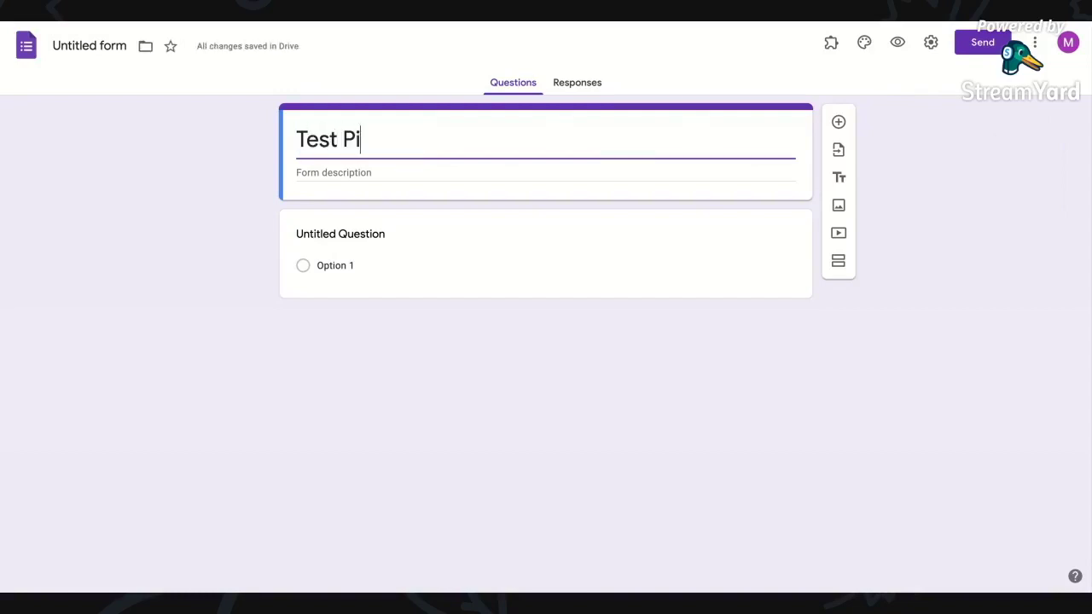
type("nk Zebra ")
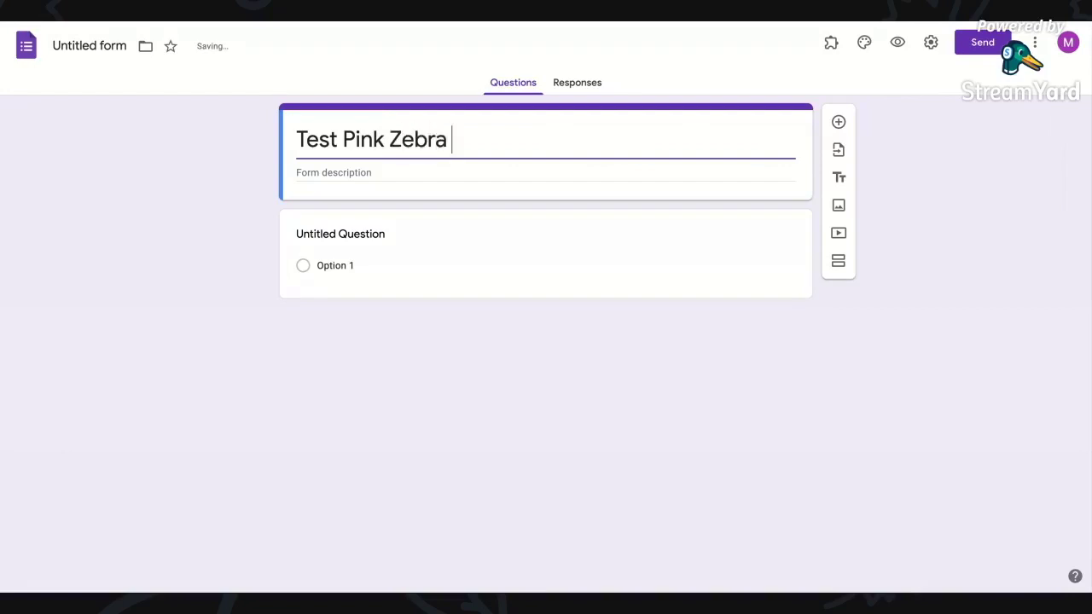
type("Sample R")
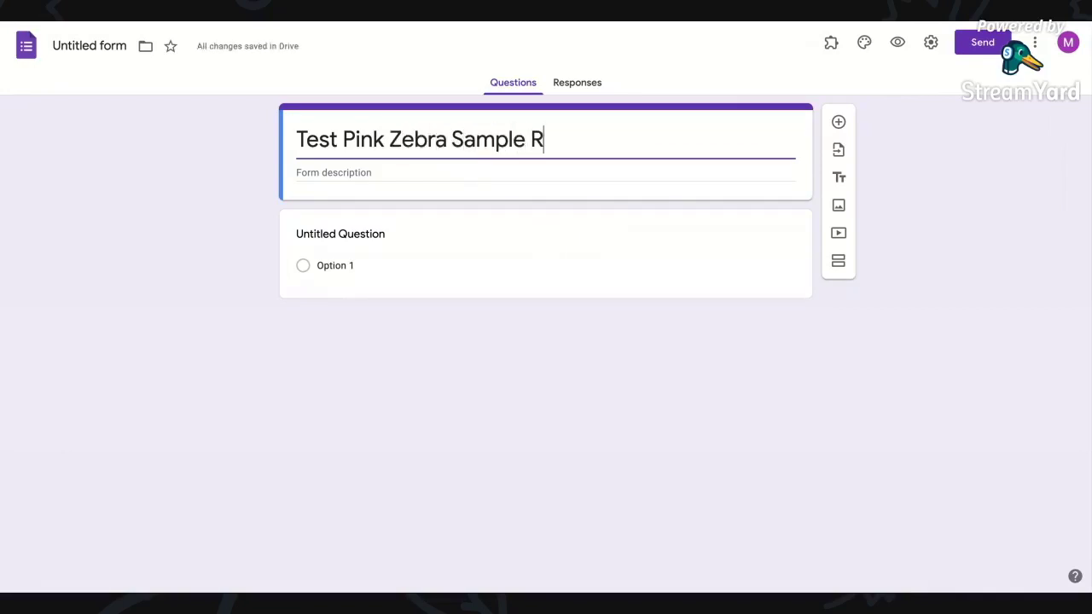
type("equest")
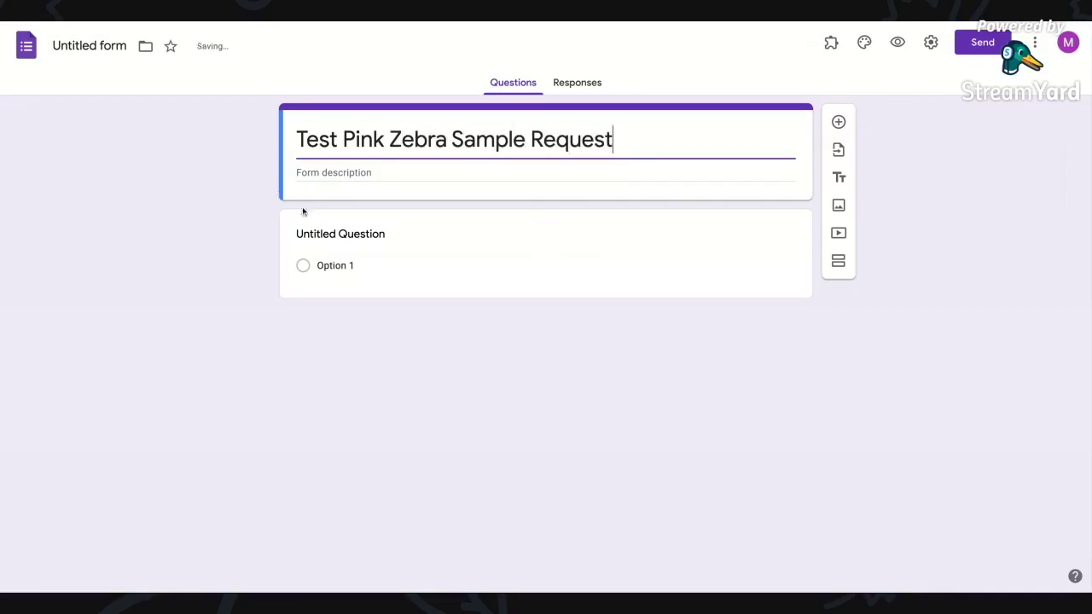
left_click(344, 174)
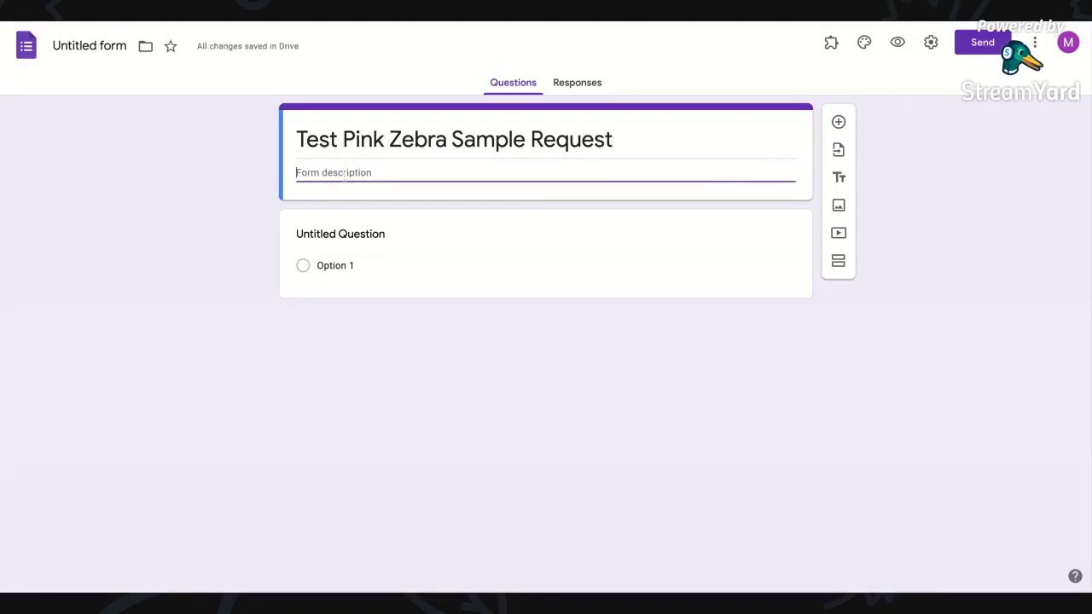
type("Fill this out to receive sme")
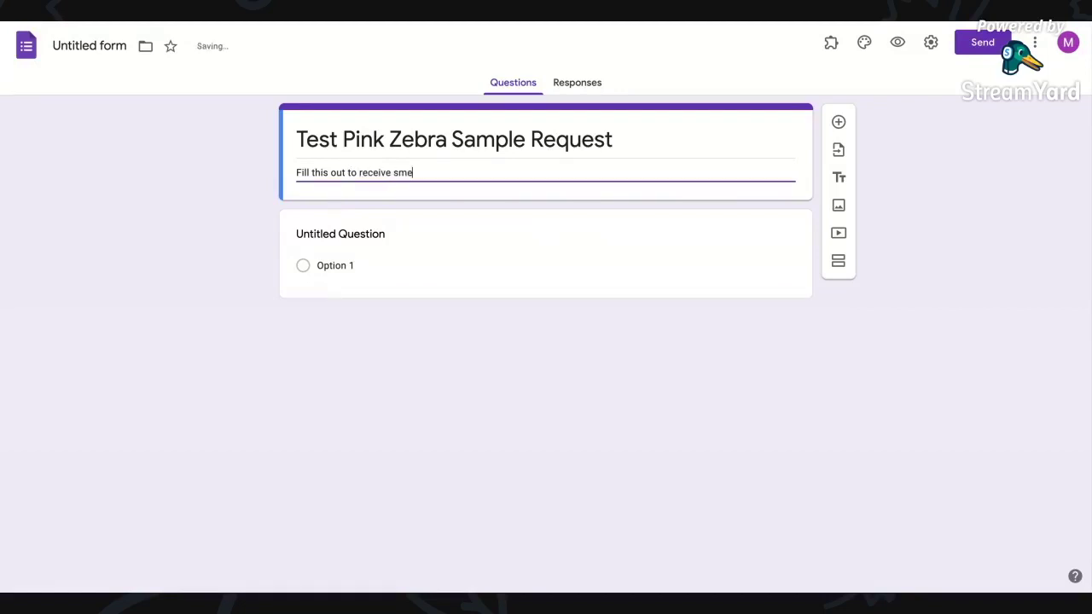
type("ll mail!")
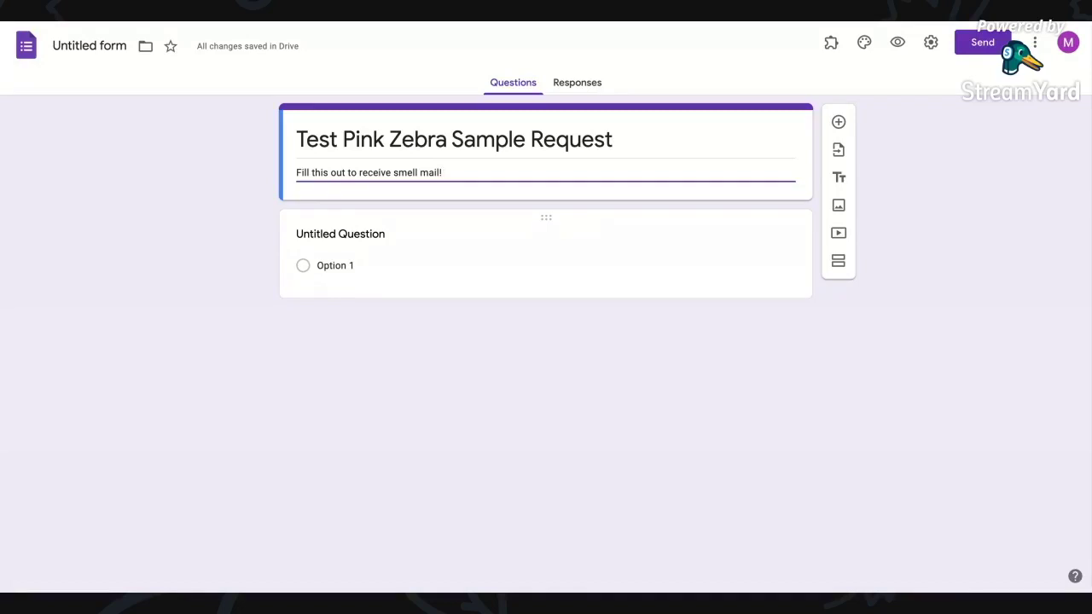
left_click(385, 233)
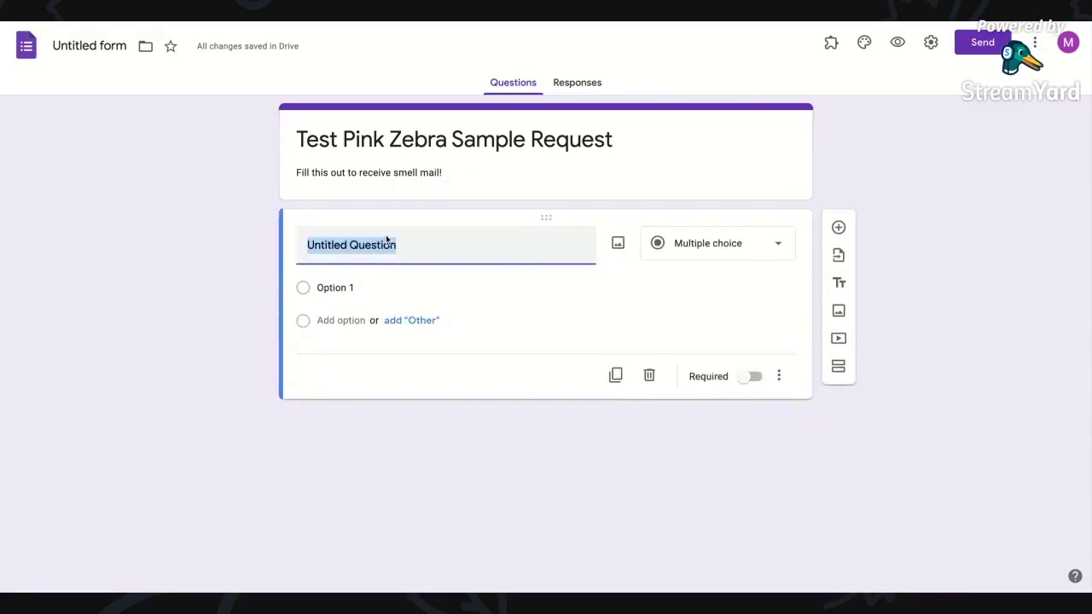
Title the first question 'Name' and make it a required short-answer question.
type("Nm")
key("BackSpace")
type("ame")
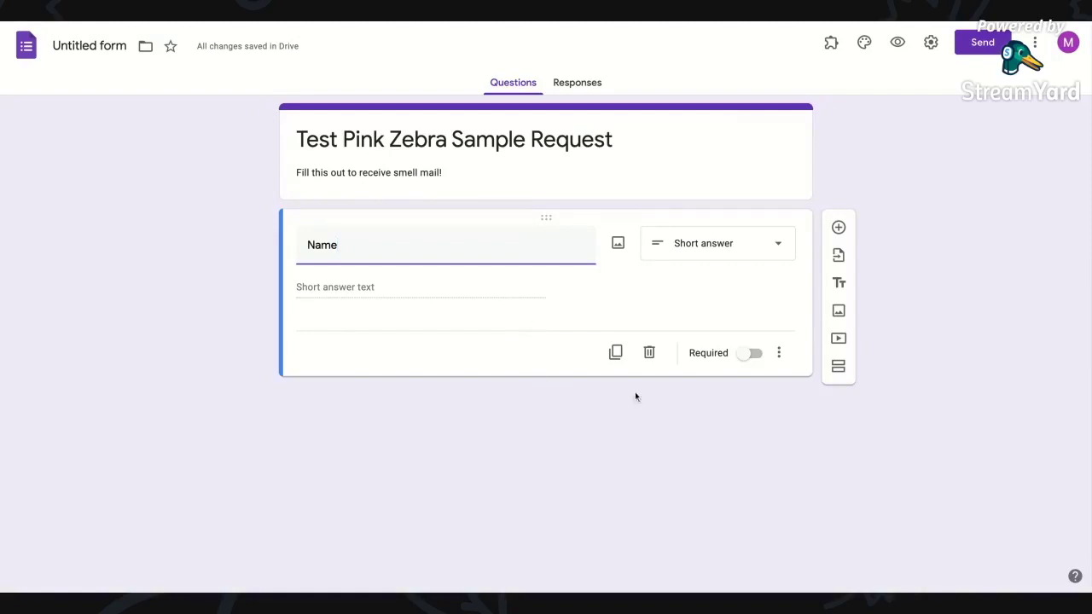
left_click(747, 355)
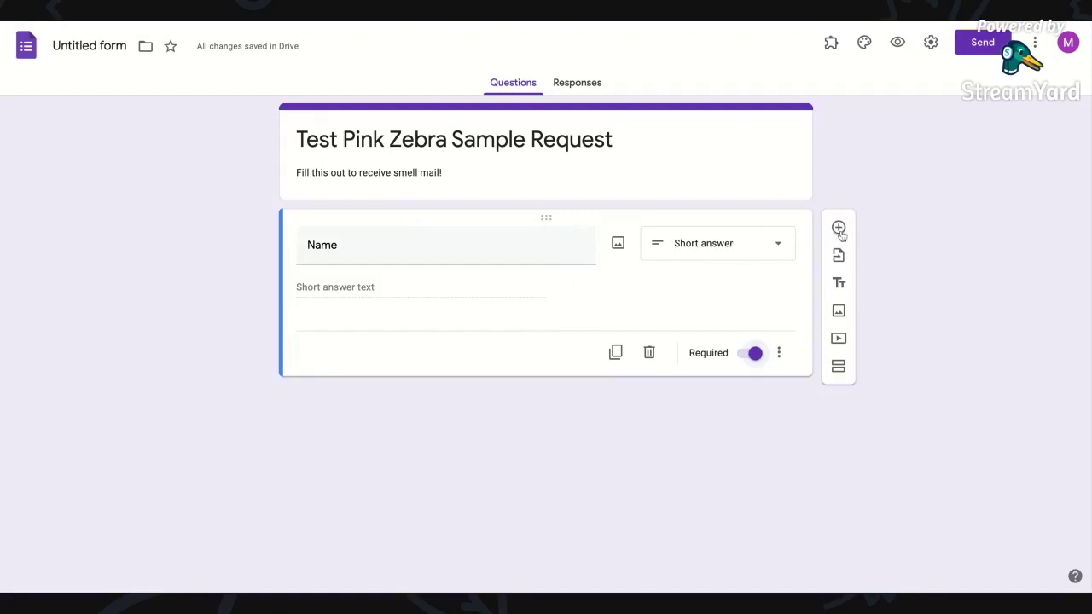
Add a required question titled 'Home Address (Street, City, State and Zip)'.
left_click(839, 228)
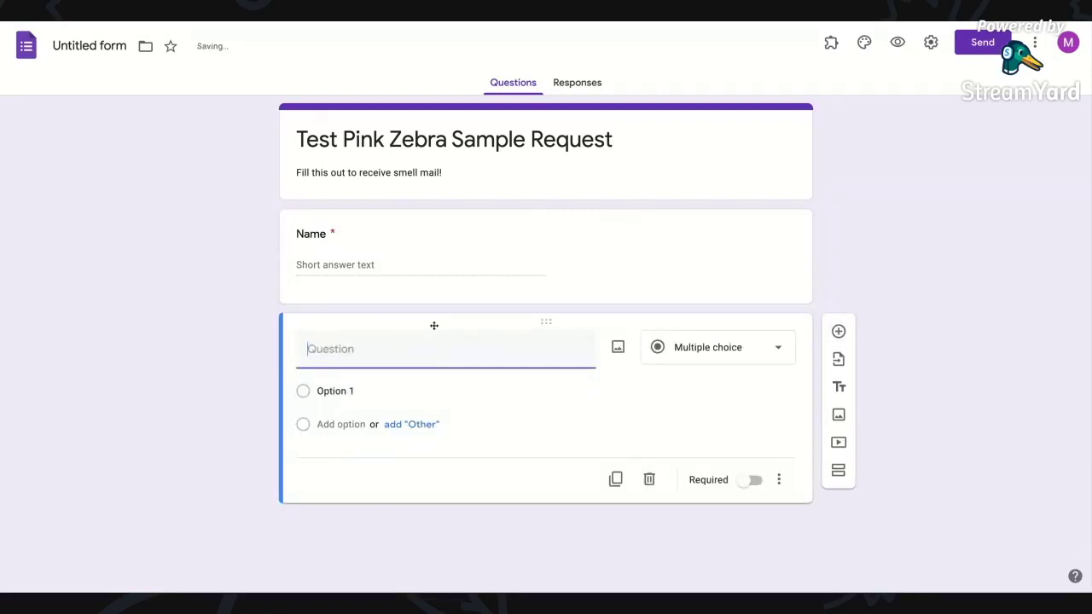
type("Home a")
key("BackSpace")
type("Address")
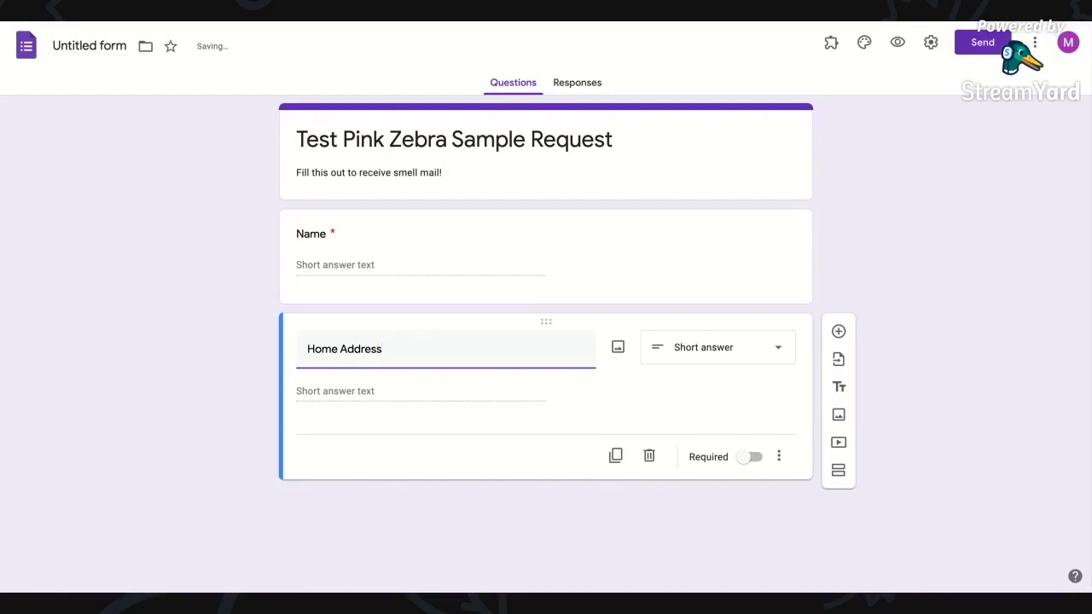
type(" (")
type("Street")
type(", c")
key("BackSpace")
type("City, State")
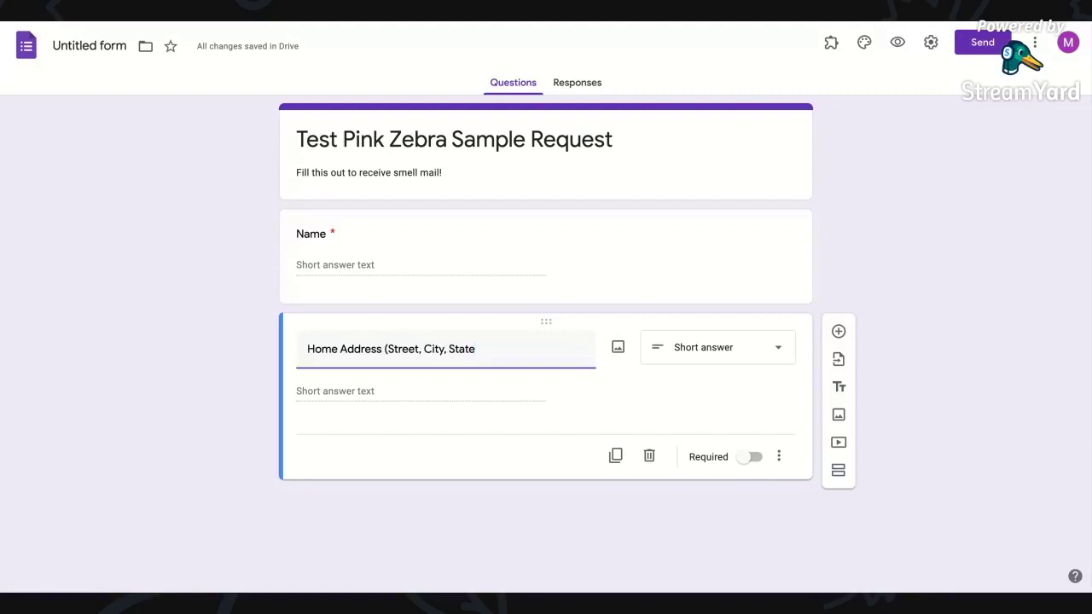
type("and Z")
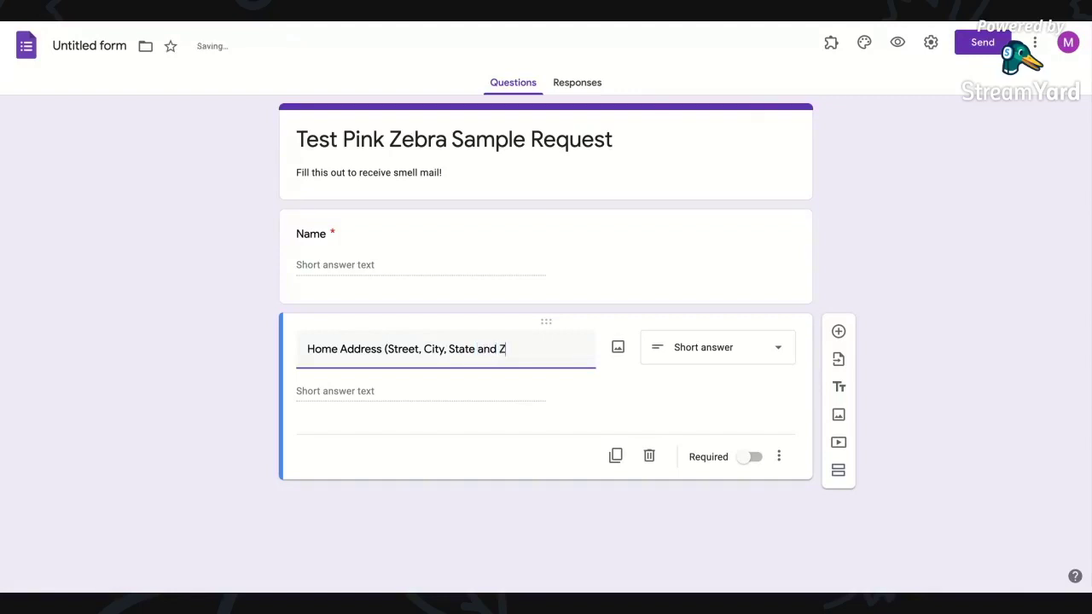
type("ip)")
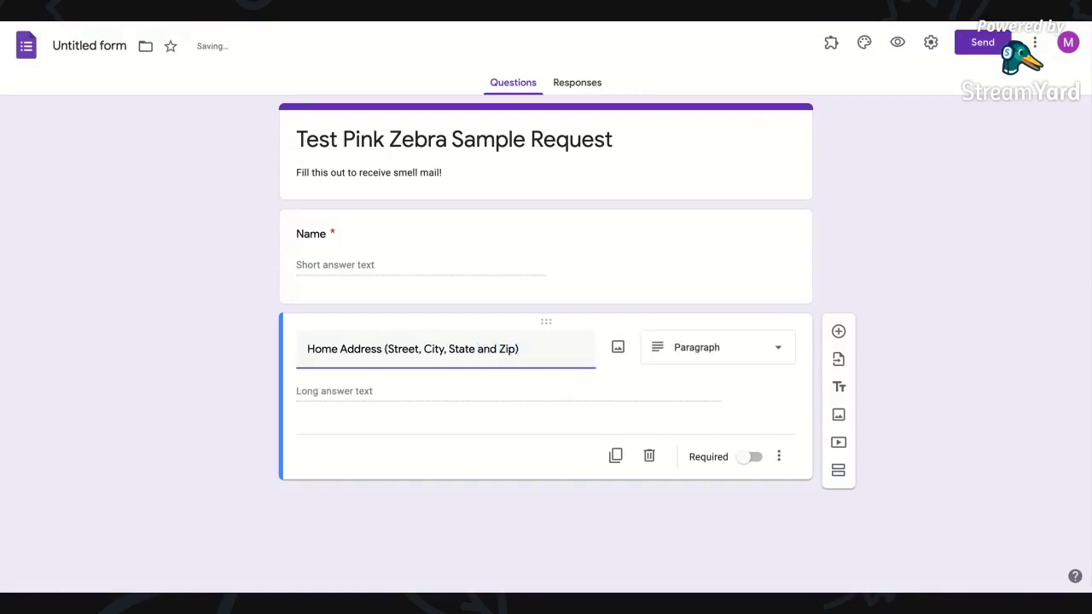
left_click(749, 457)
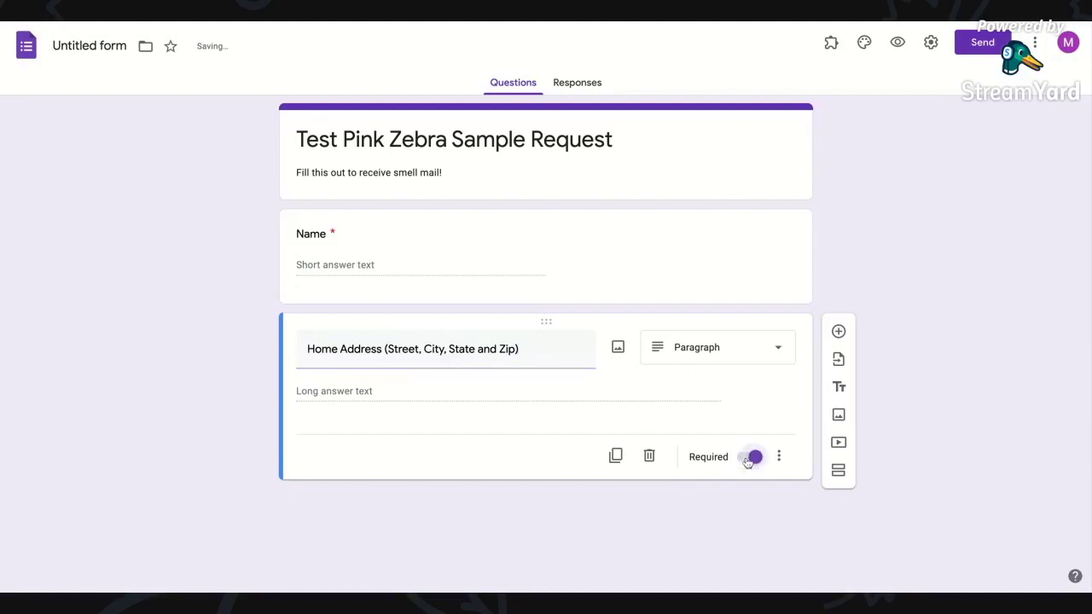
Add required 'Cellphone (to send you tracking for your smell mail)' question, then start 'Have you tried Pink Zebra?'.
left_click(839, 331)
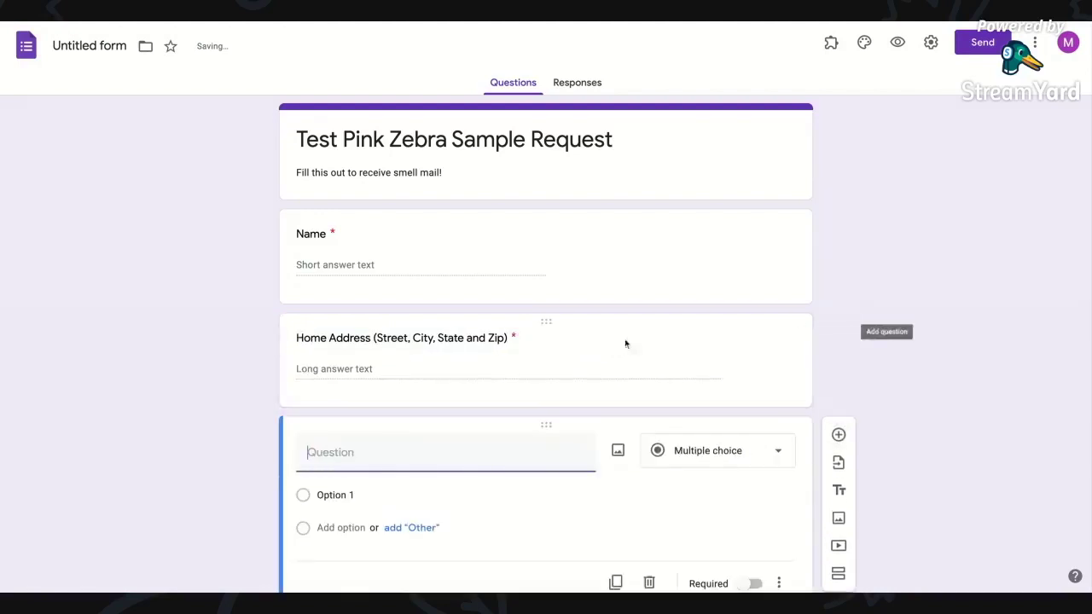
type("C")
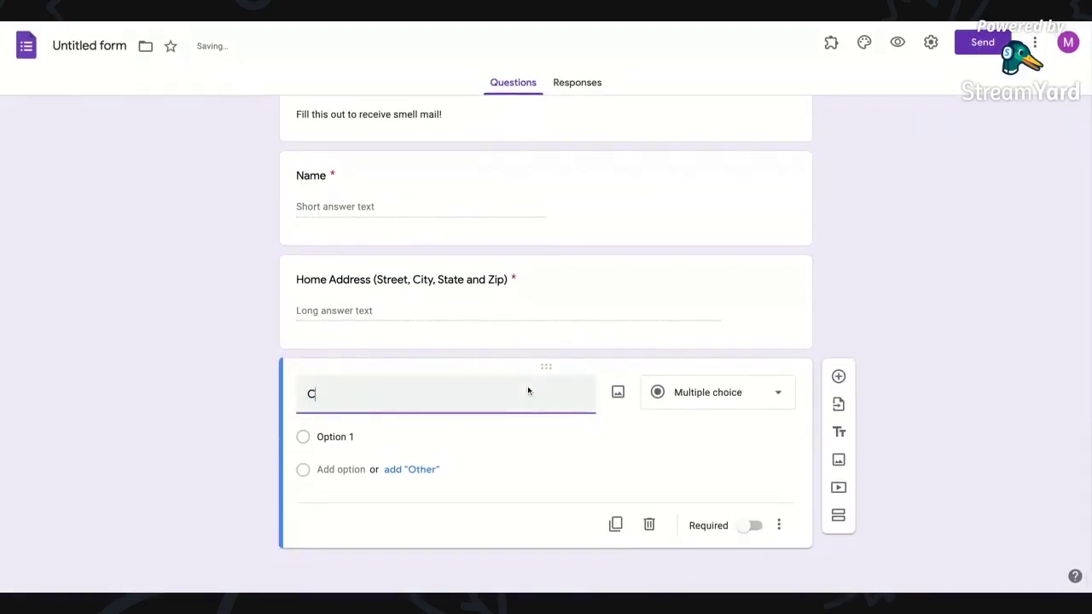
type("ellphone")
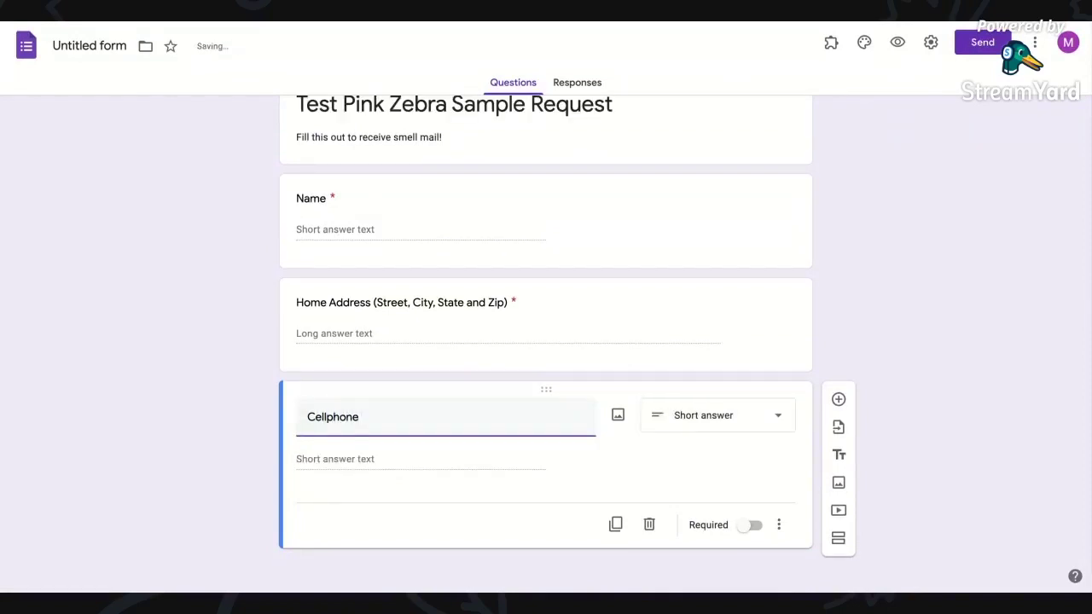
type(" (to send")
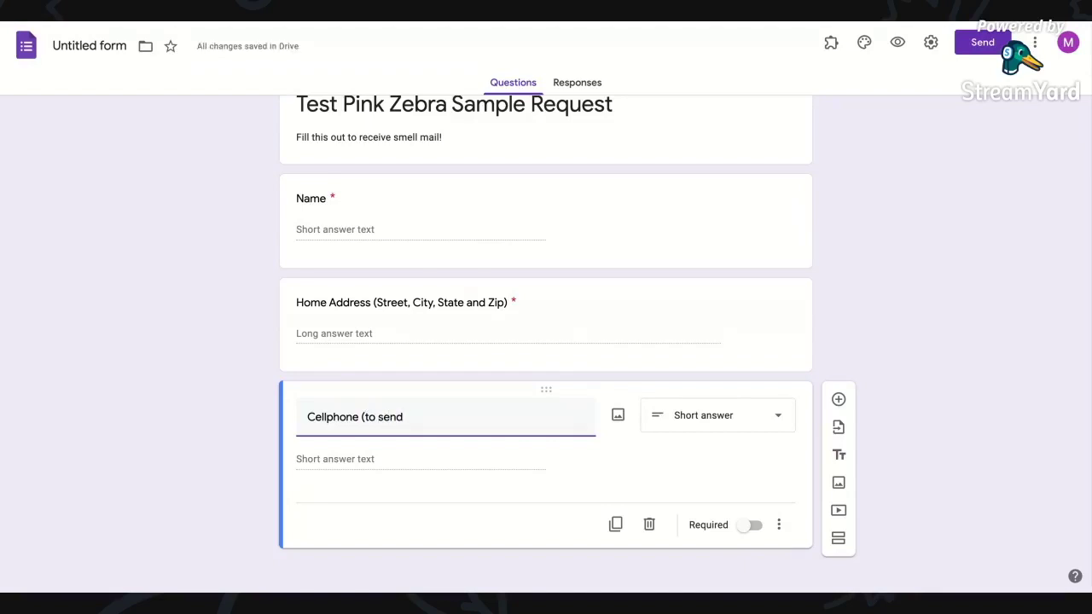
type("you tracking for your smell ")
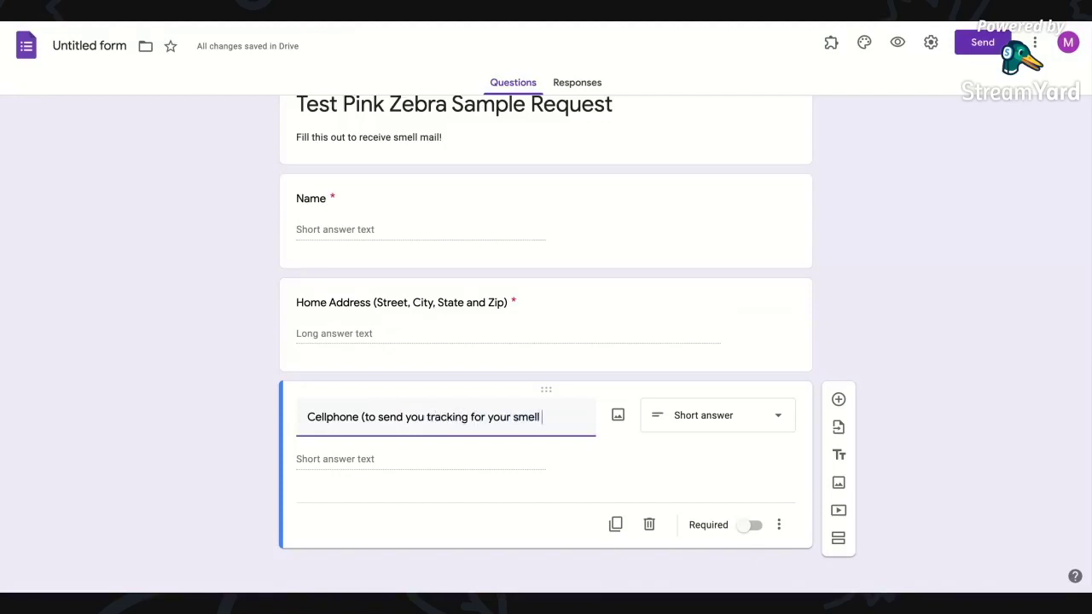
type("mail)")
left_click(741, 527)
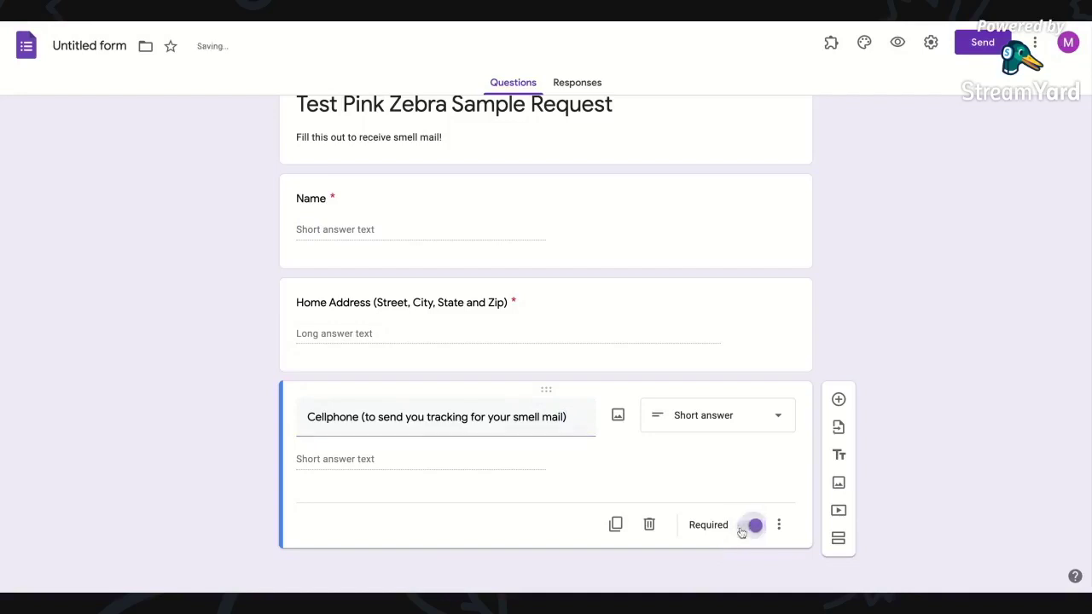
left_click(839, 399)
type("Have you tri")
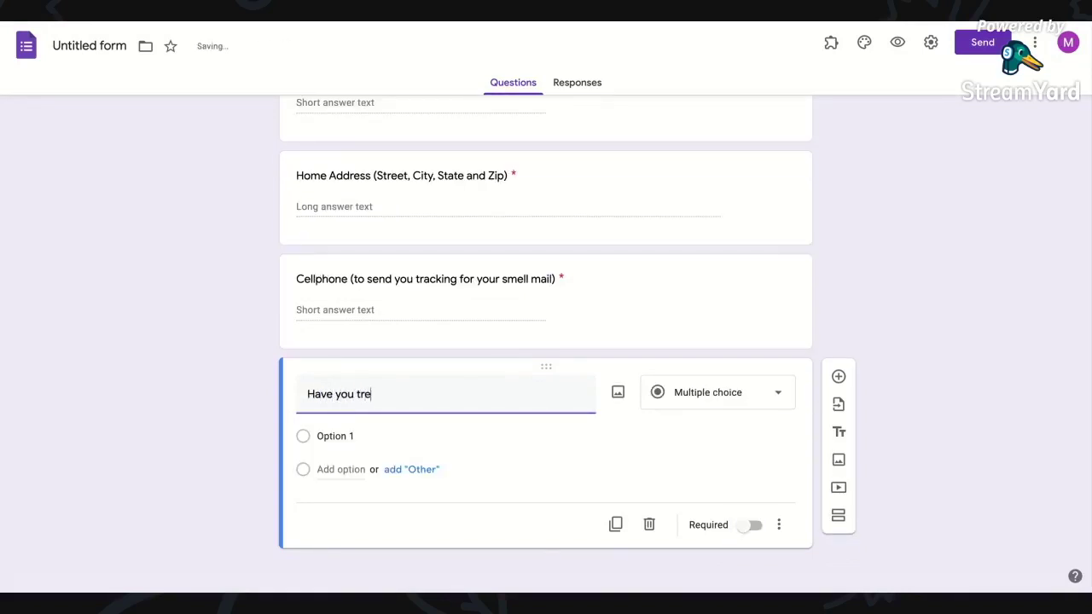
type("ed Pink ")
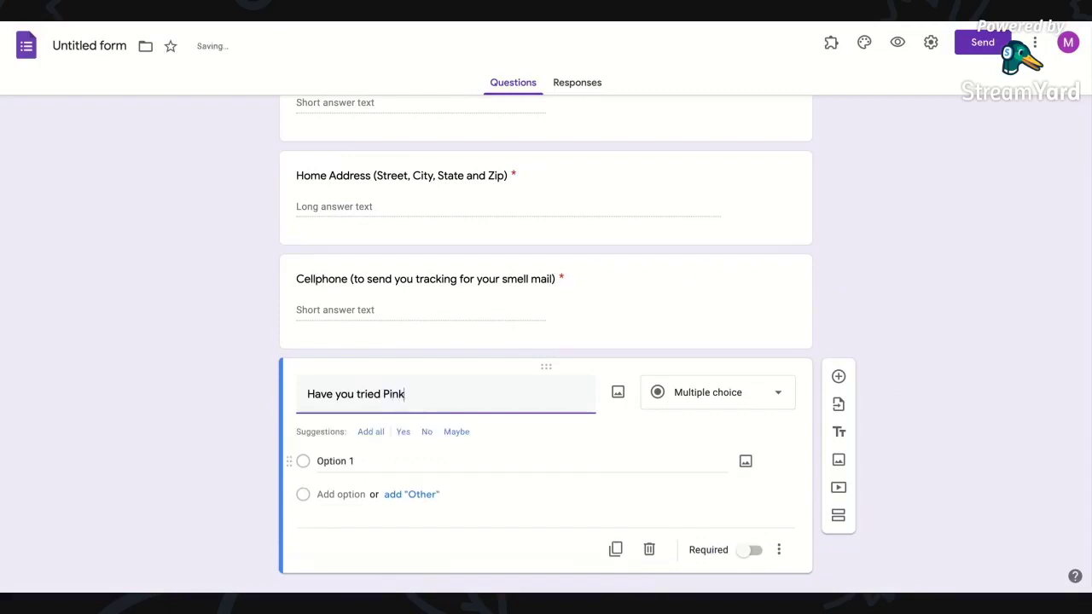
type("Zebra?")
Give it options 'I currently use PZ', 'I used it in the past.', 'PZ newbie here', and make it required.
left_click(359, 461)
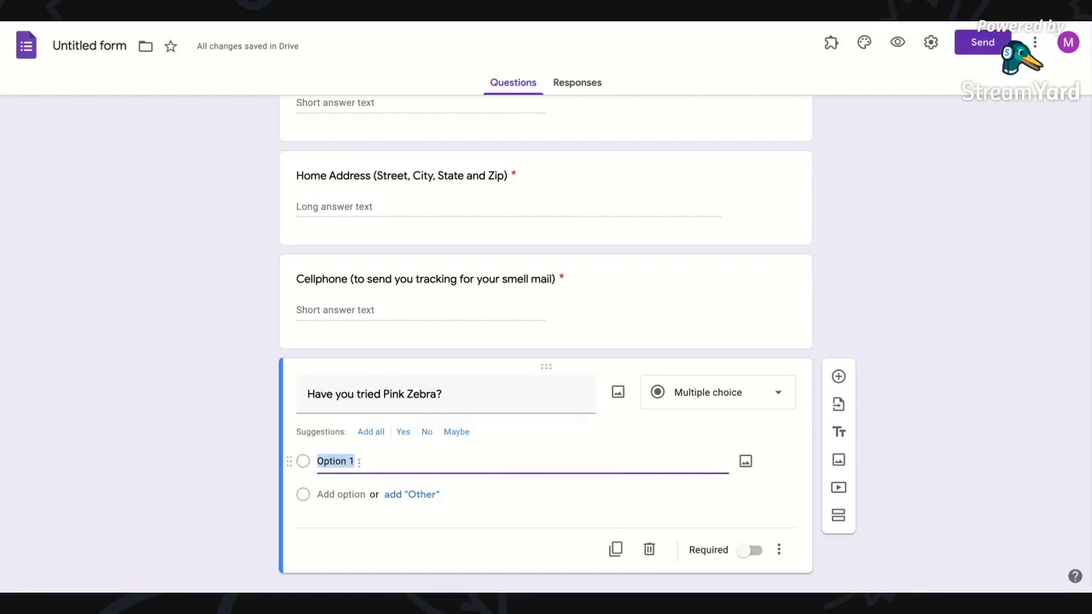
type("I currently ")
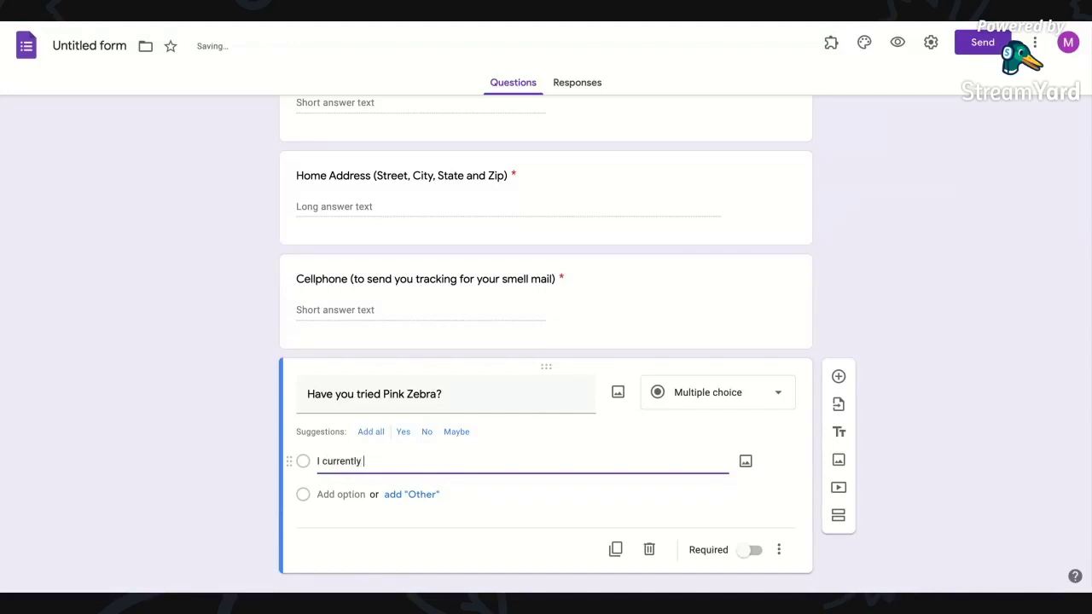
type("use PZ")
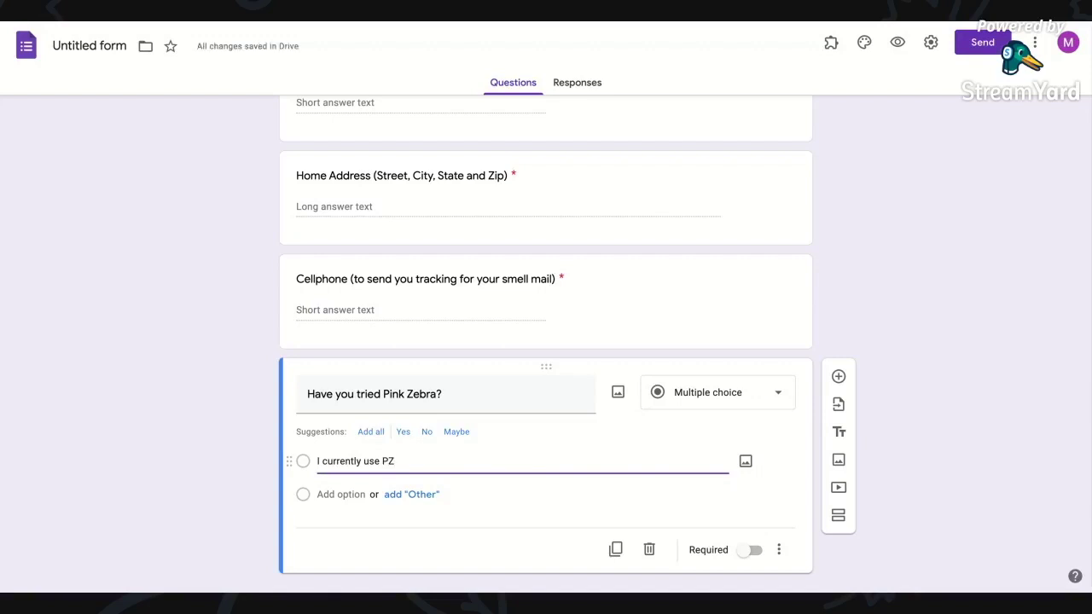
left_click(342, 495)
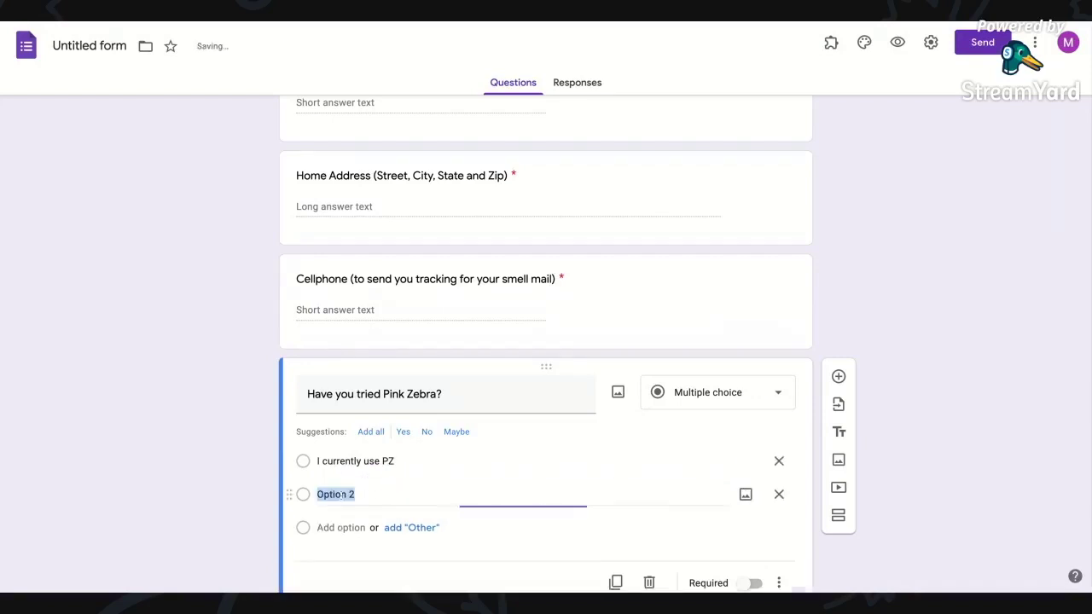
type("I use")
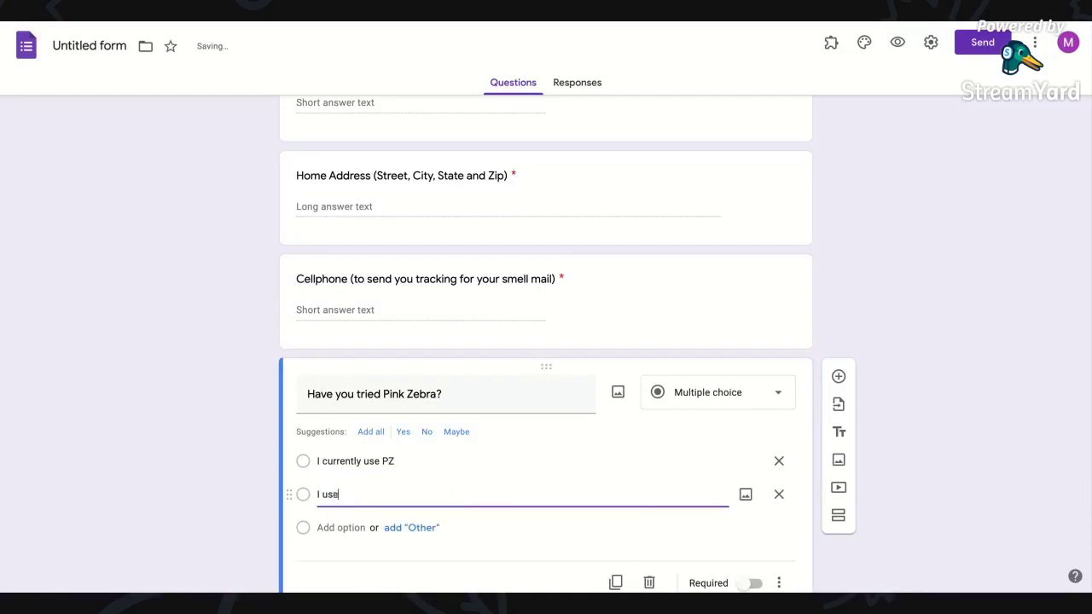
type("d it in the past.")
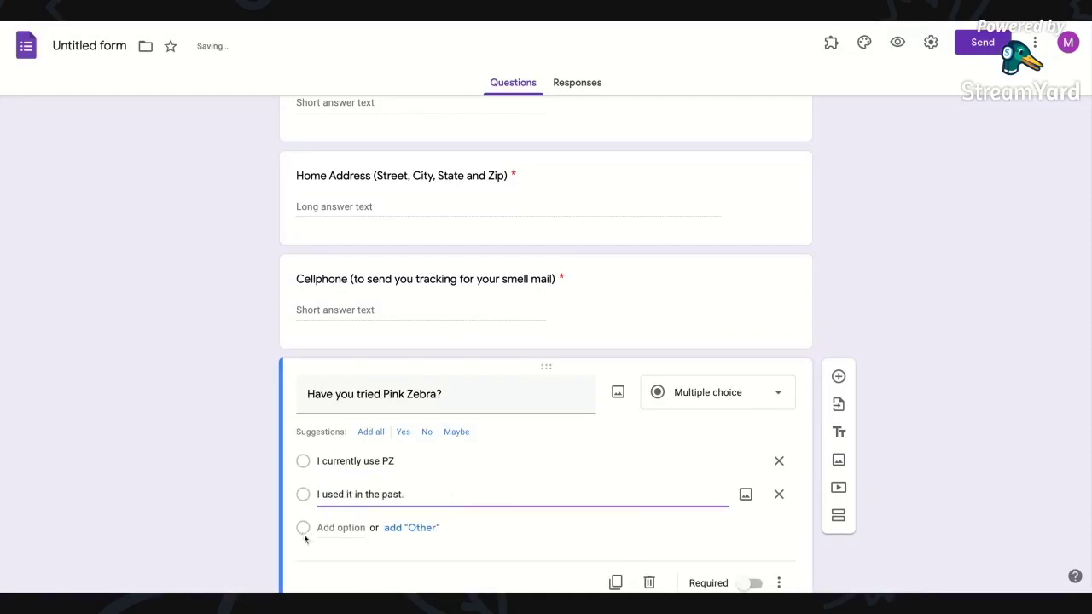
key("Return")
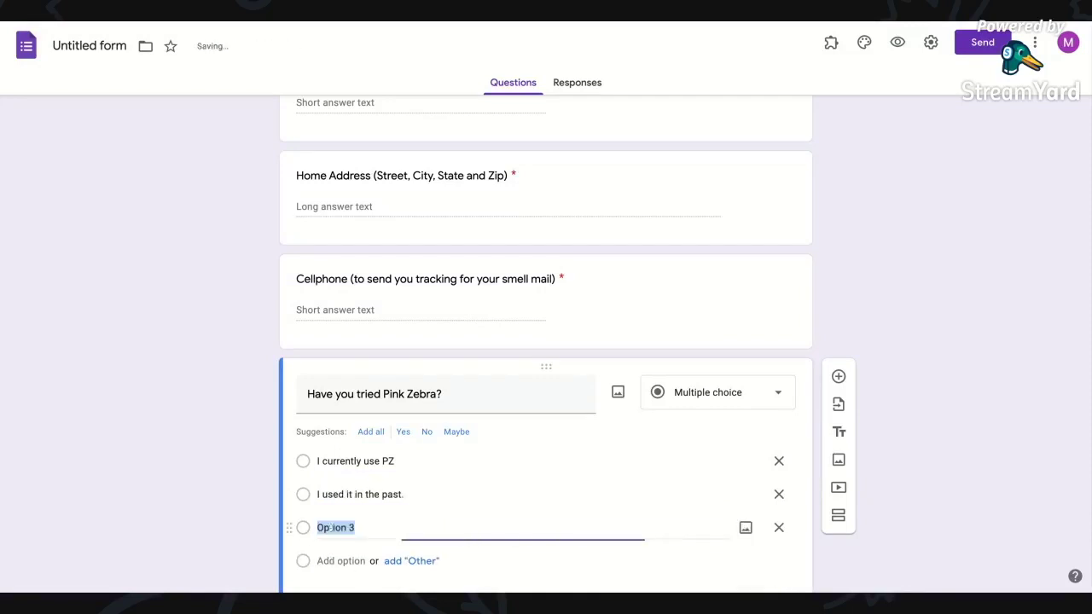
type("PZ n")
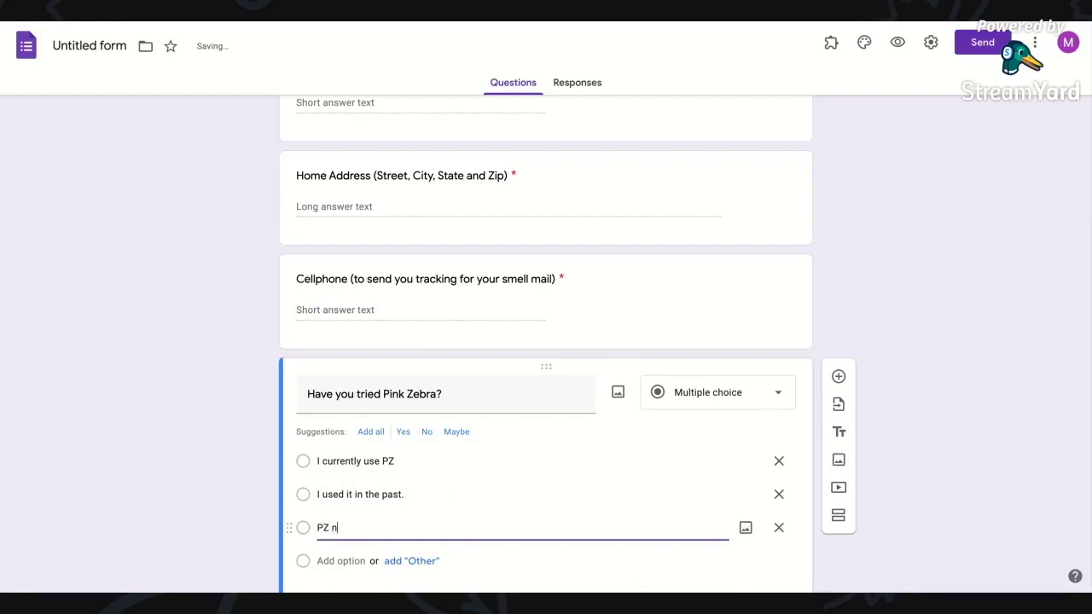
type("ewbie here")
scroll(444, 514, "down", 1)
left_click(751, 525)
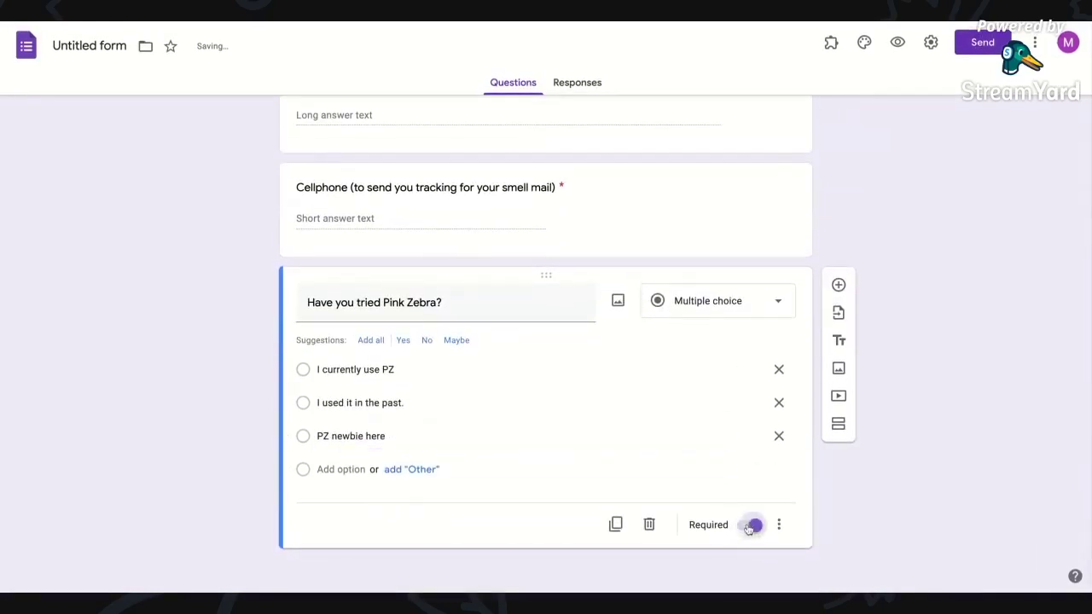
left_click(839, 285)
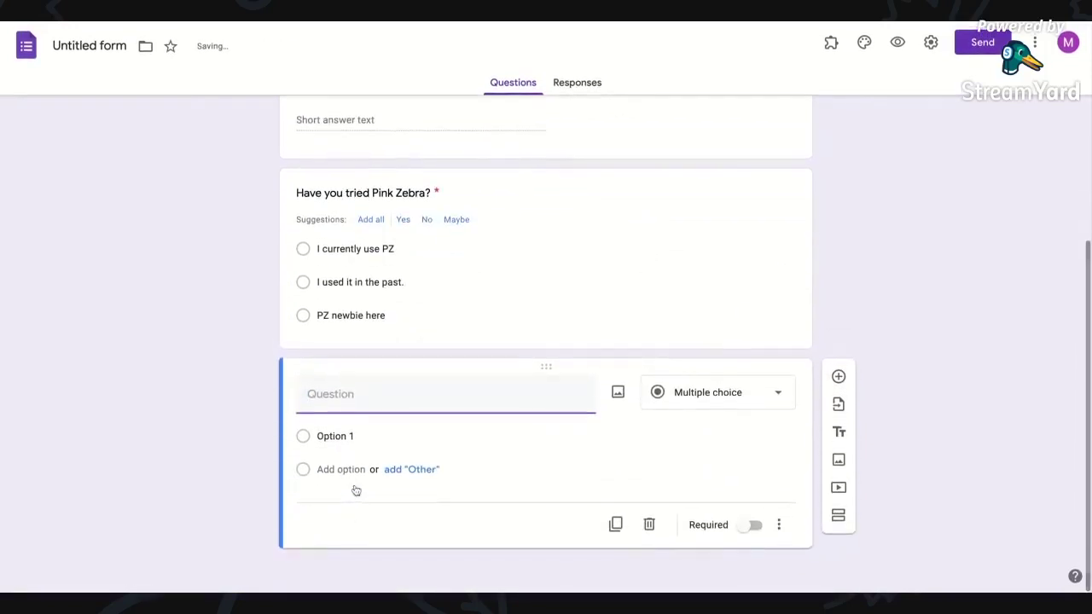
Switch the new question to multiple choice grid, then checkbox grid, and settle on Date.
left_click(781, 395)
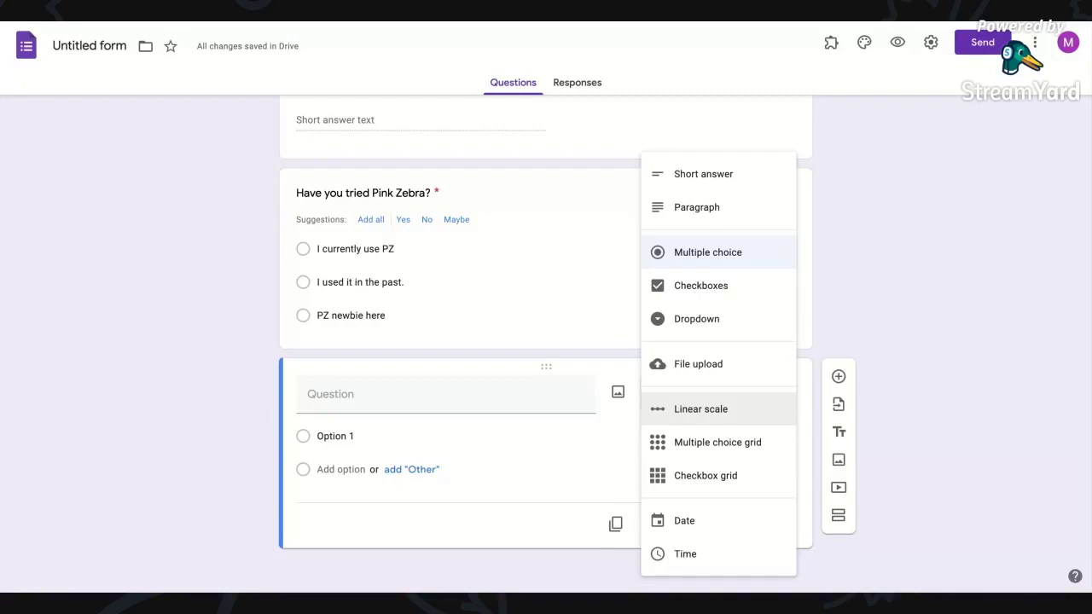
left_click(735, 447)
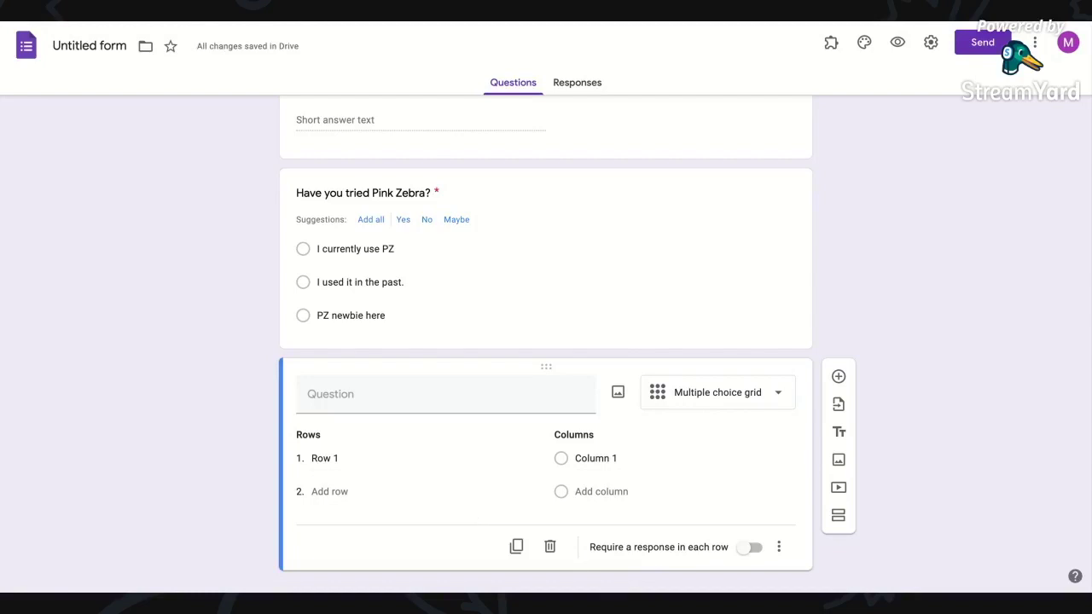
left_click(739, 394)
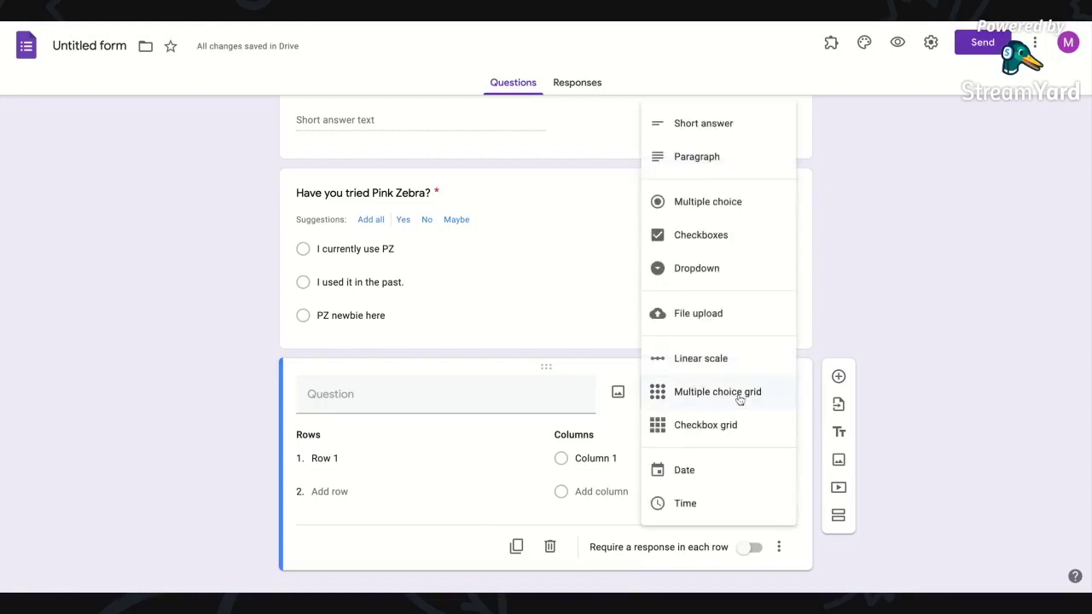
left_click(729, 425)
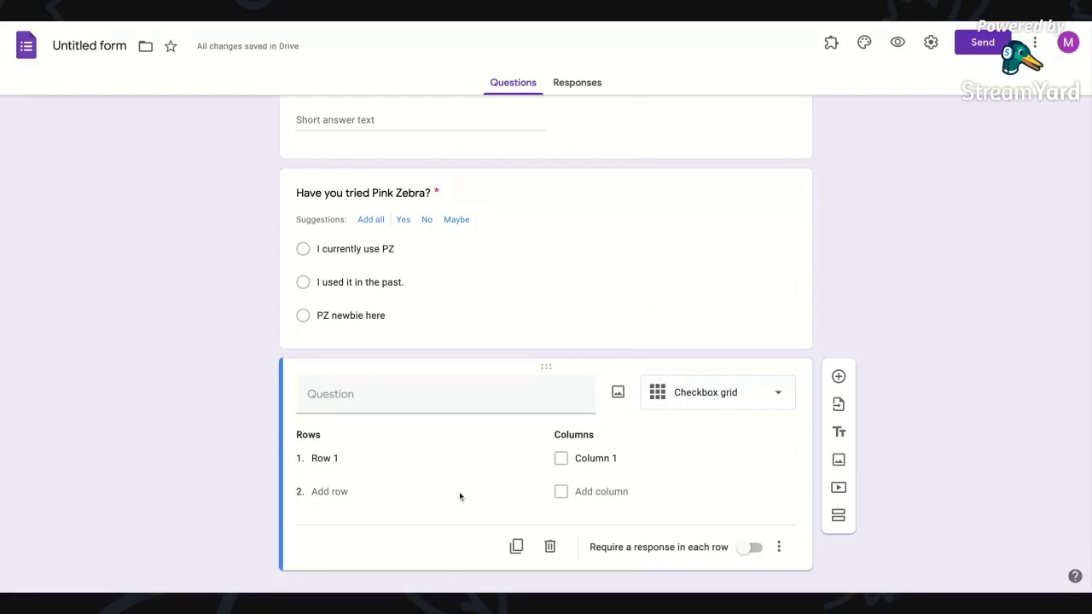
left_click(705, 404)
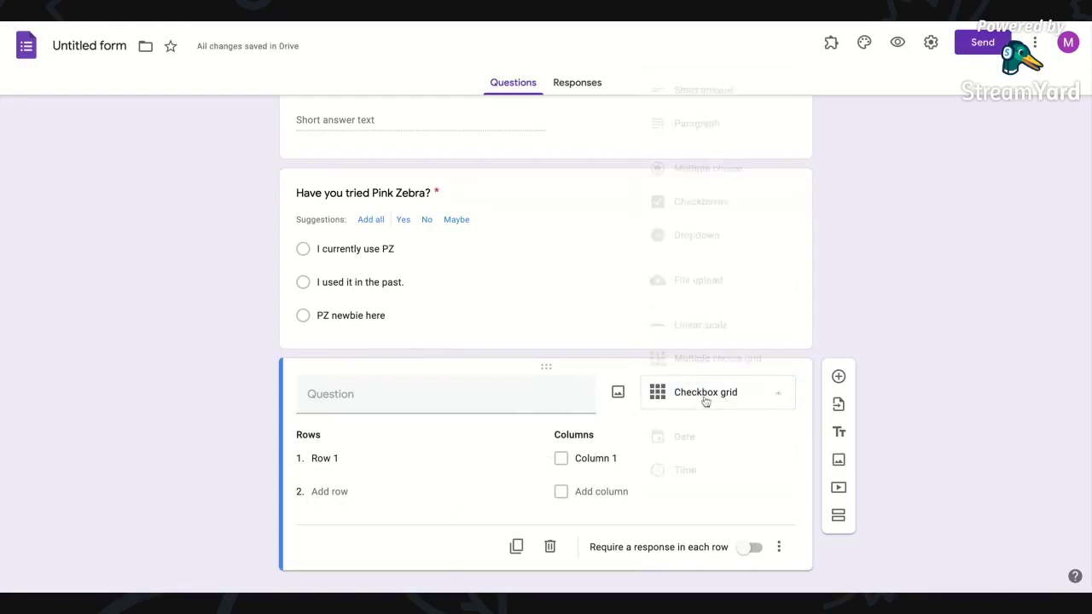
left_click(691, 446)
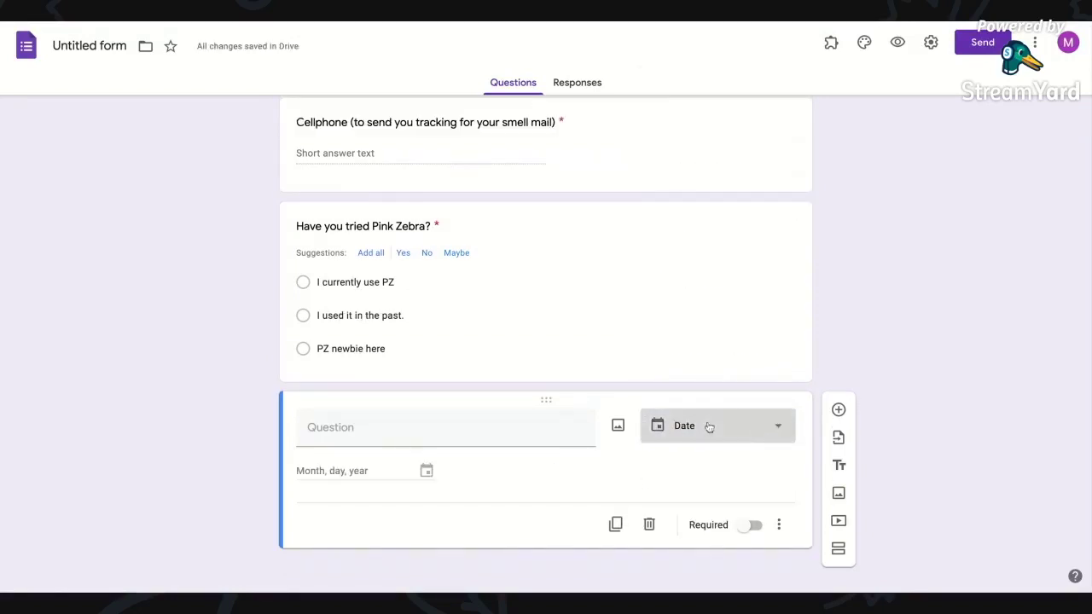
left_click(708, 427)
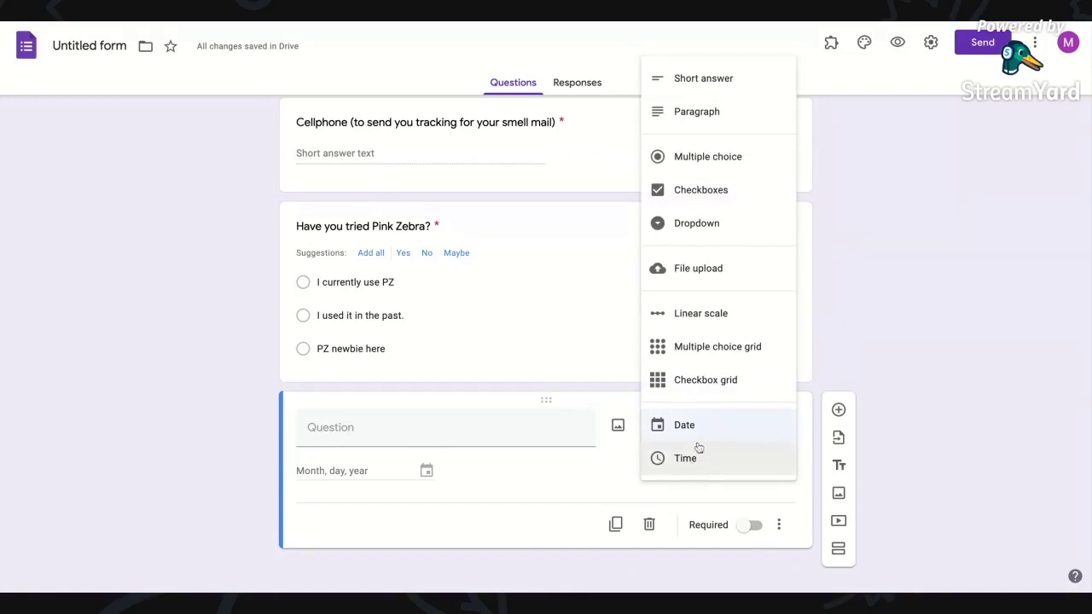
left_click(917, 439)
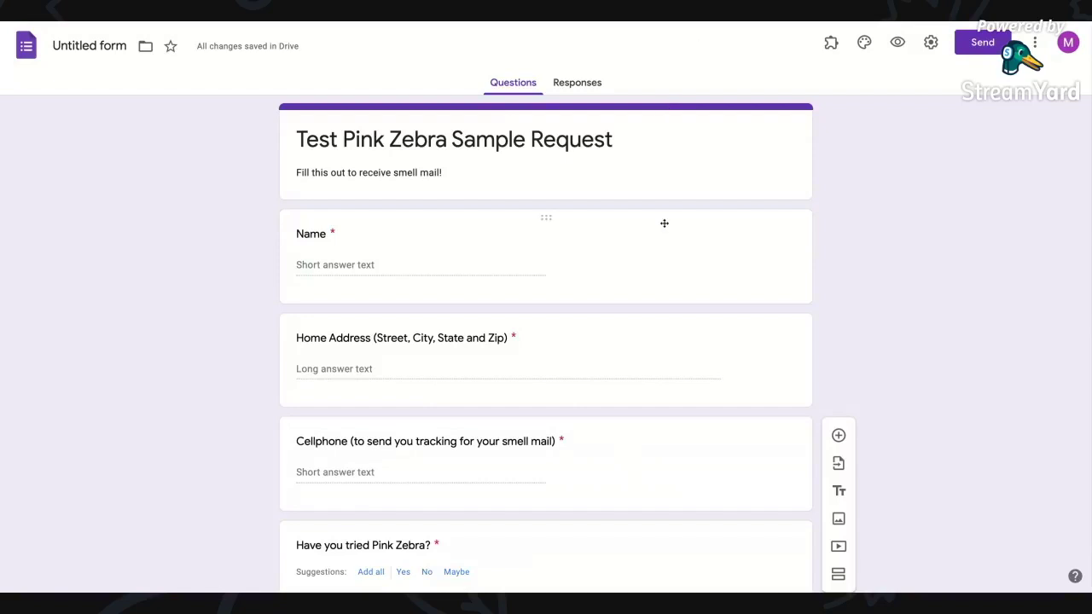
left_click(983, 43)
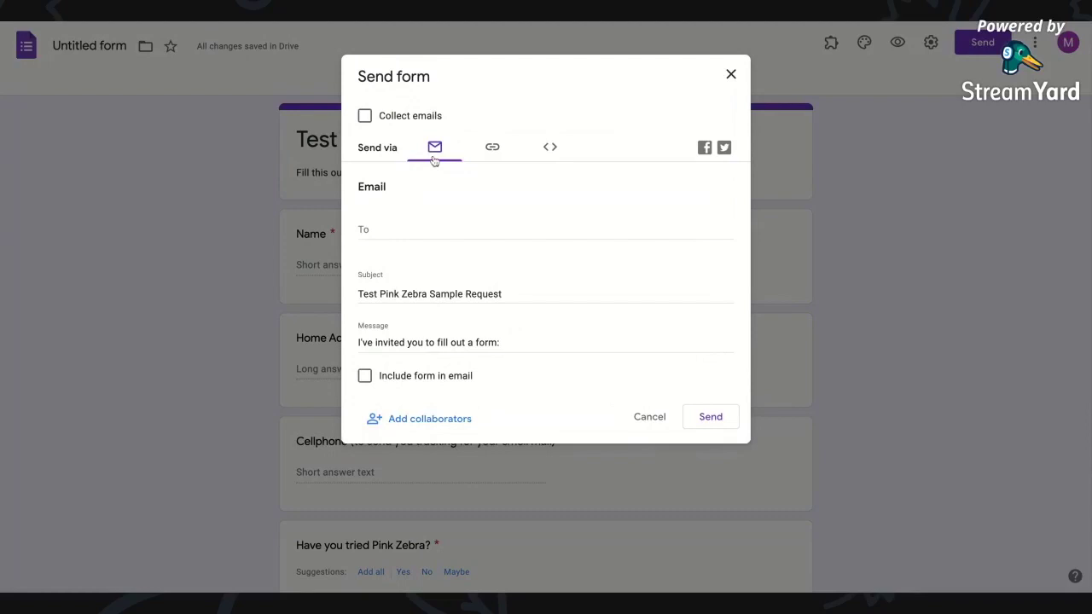
Copy the form's shortened forms.gle link and close the Send form dialog.
left_click(491, 148)
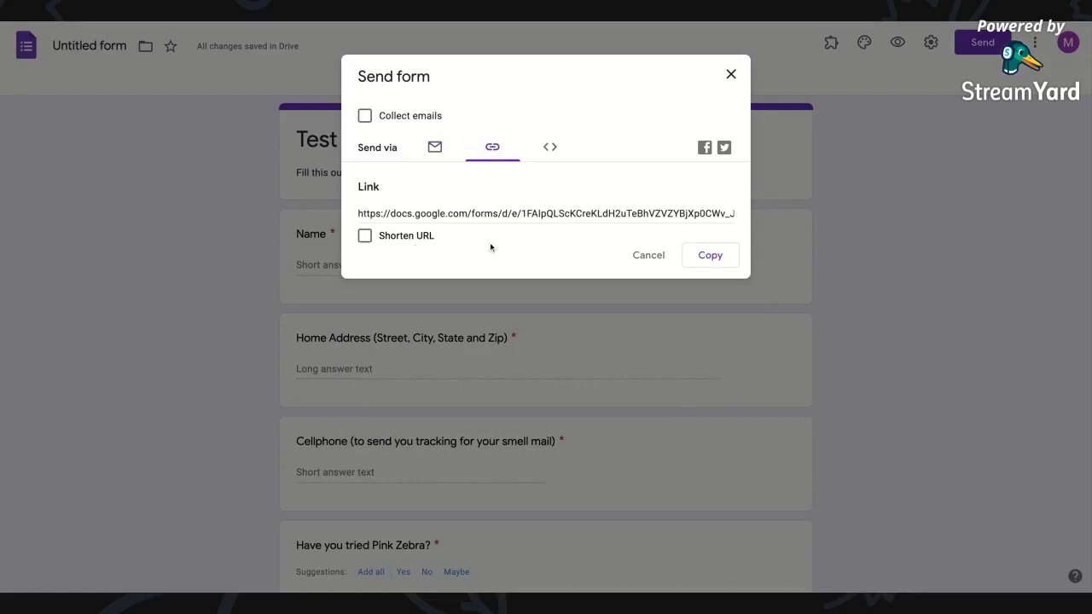
left_click(364, 237)
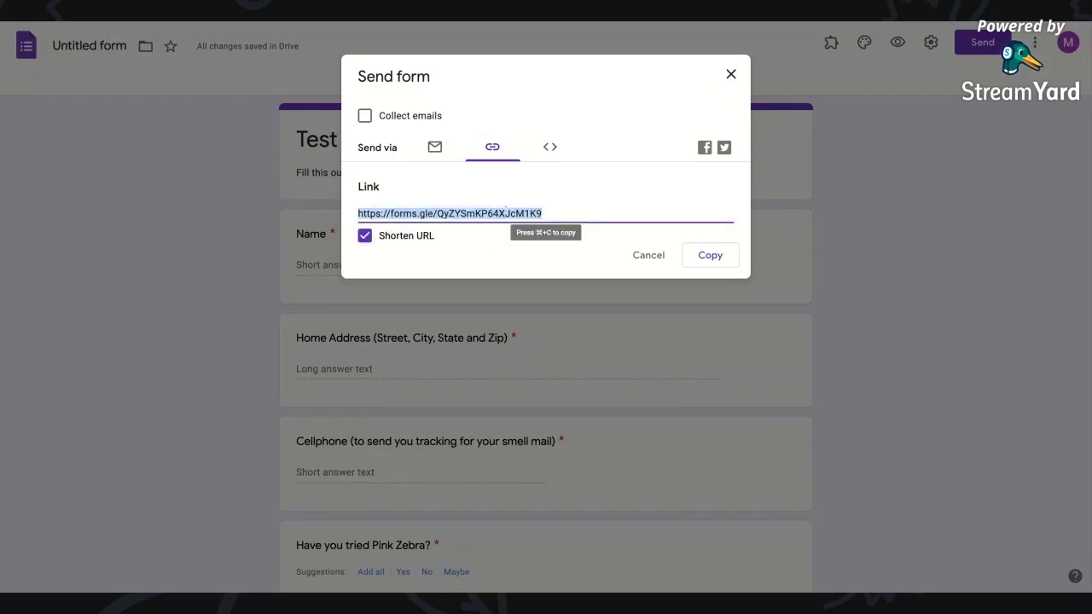
left_click(709, 255)
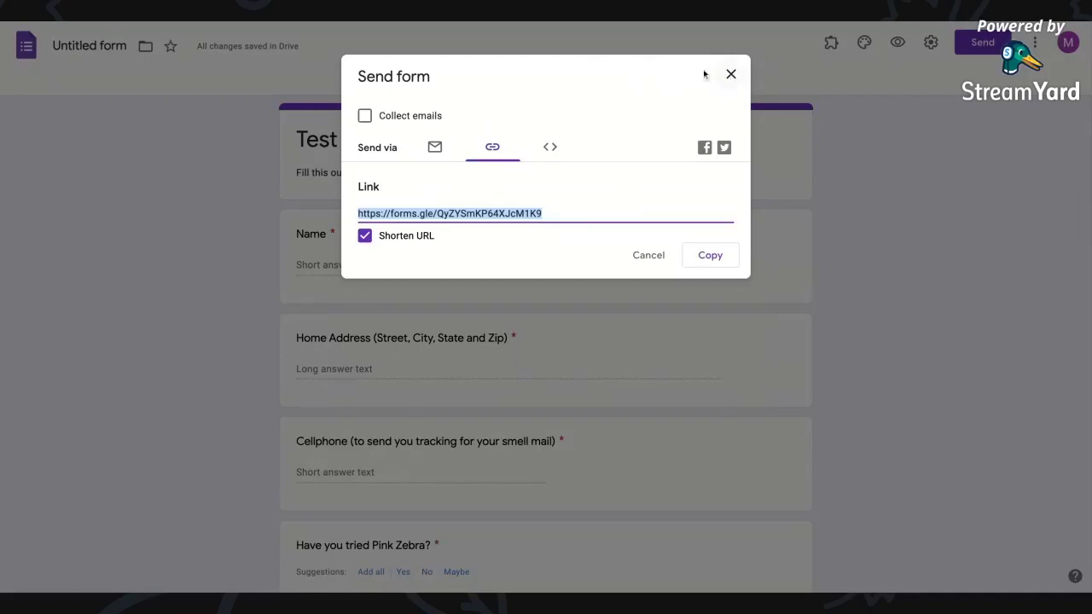
left_click(729, 75)
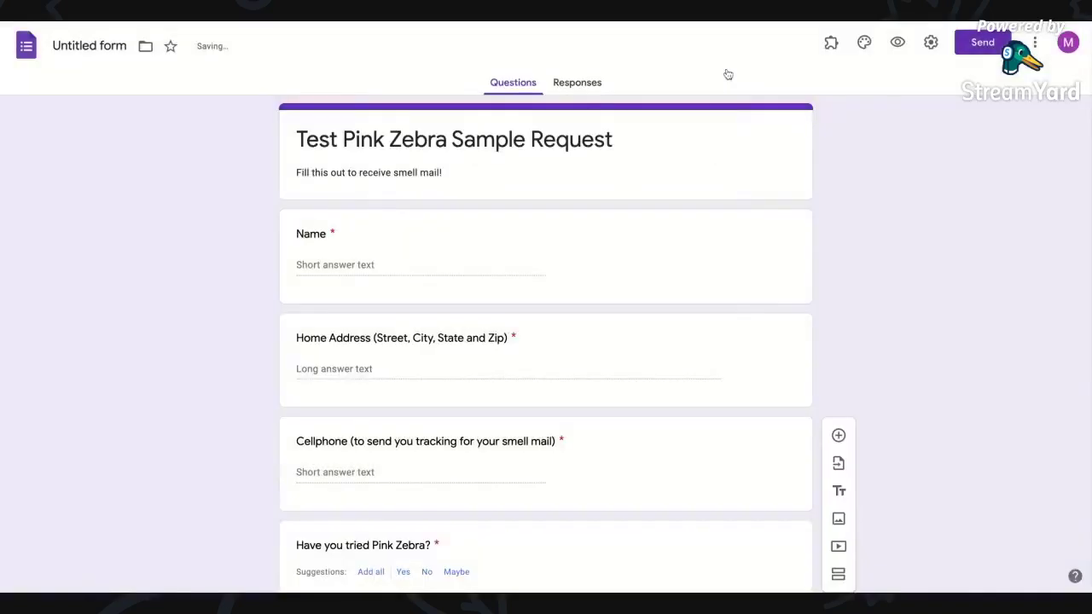
Open the older Pink Zebra Sample Request form's responses in its linked Google Sheets spreadsheet.
left_click(27, 48)
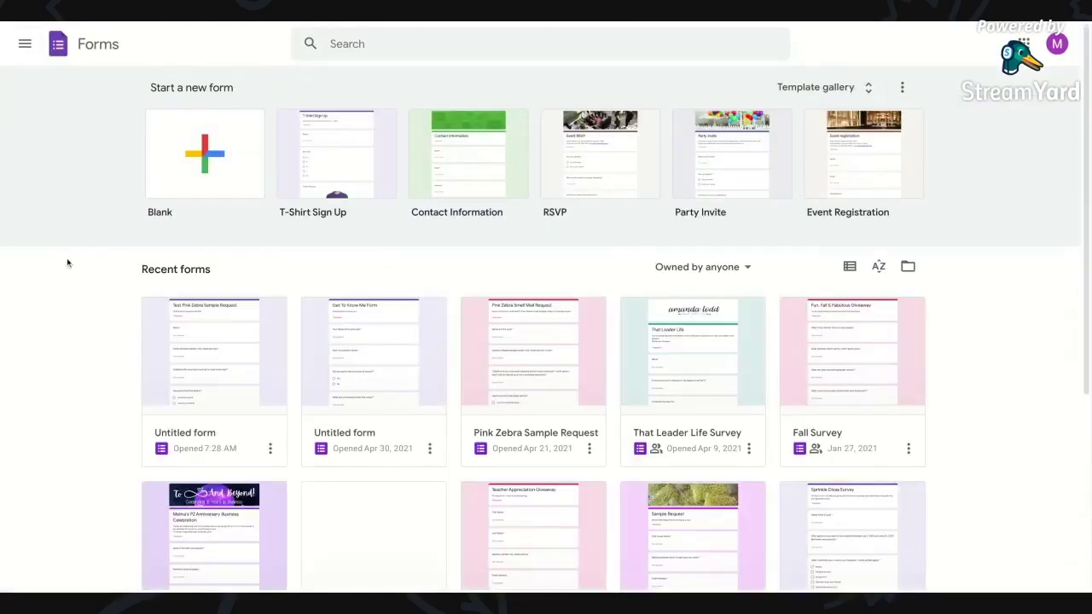
left_click(503, 325)
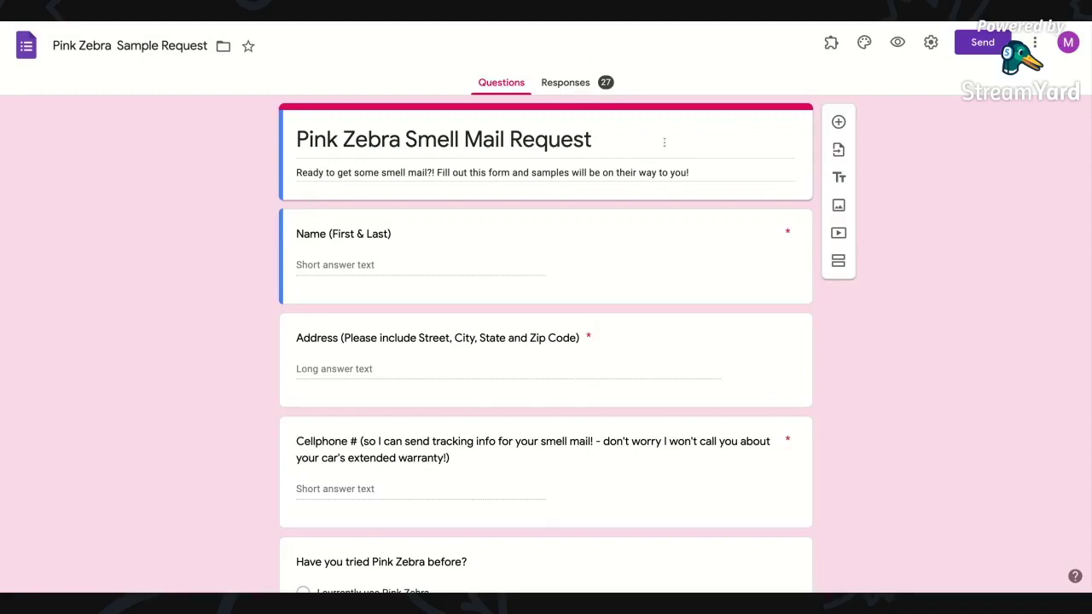
left_click(1035, 42)
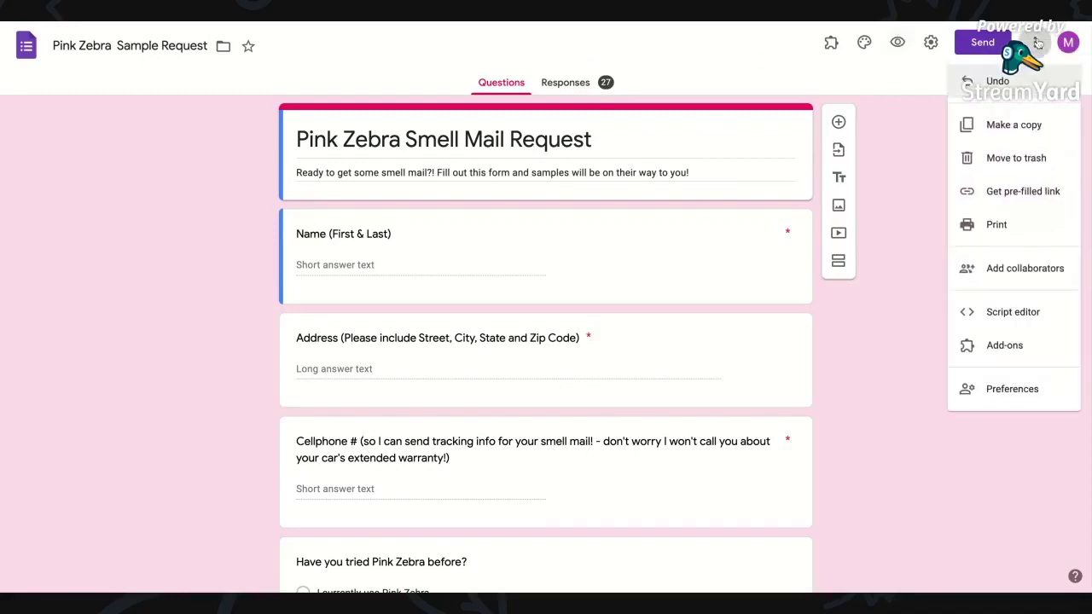
left_click(1036, 43)
left_click(564, 82)
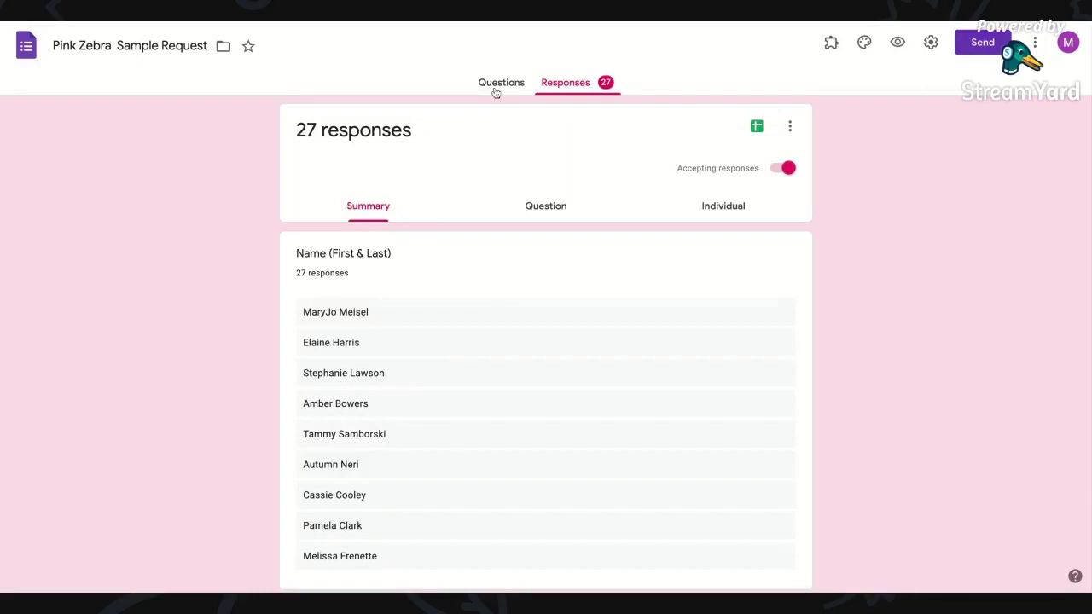
left_click(656, 26)
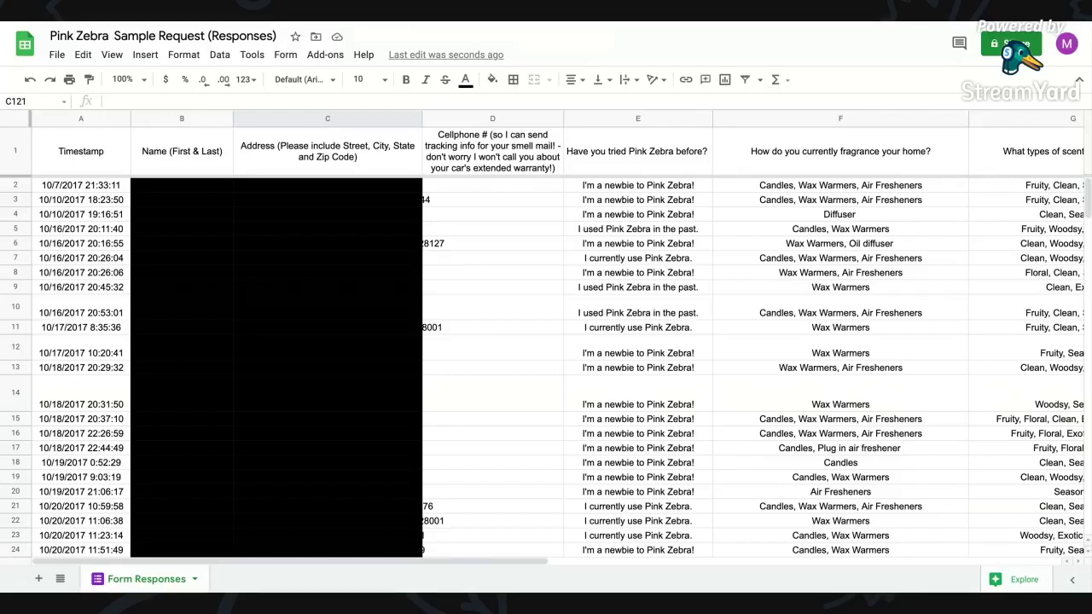
scroll(275, 409, "down", 1)
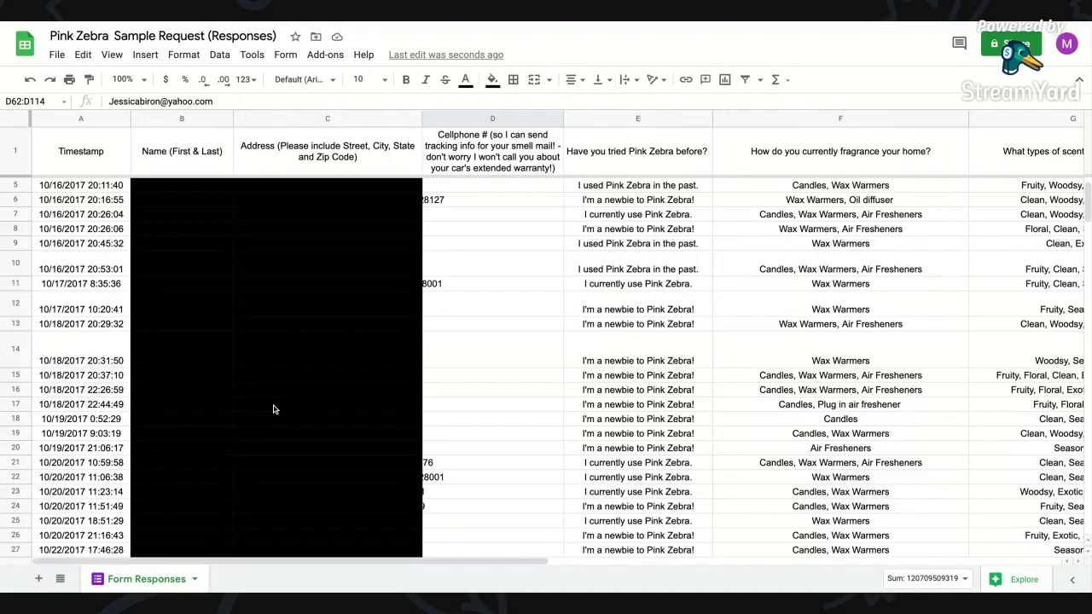
Scroll the Form Responses sheet down to the last response in row 114.
scroll(273, 410, "down", 15)
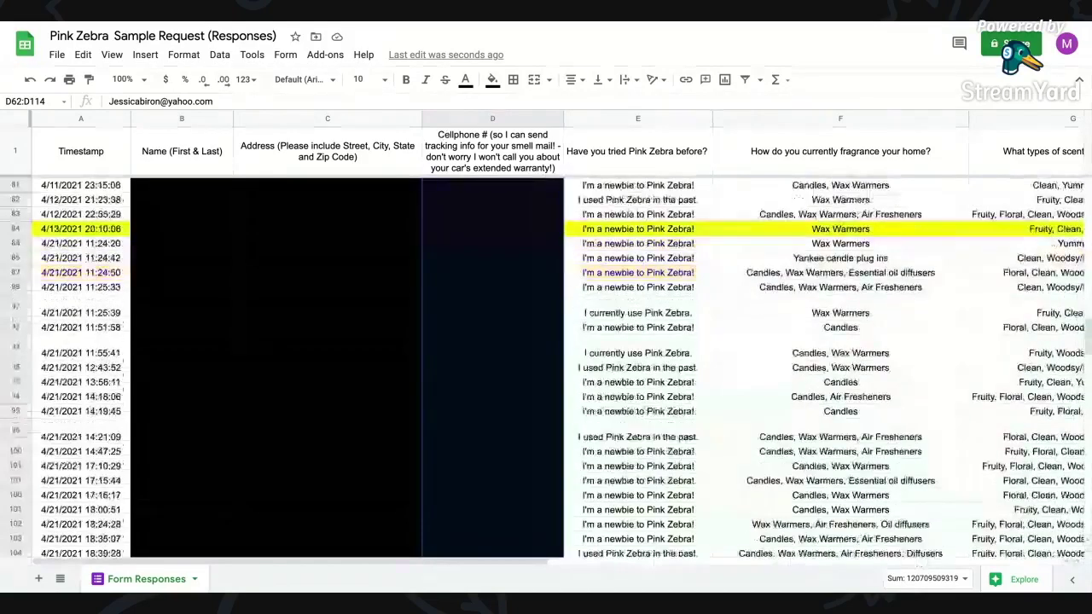